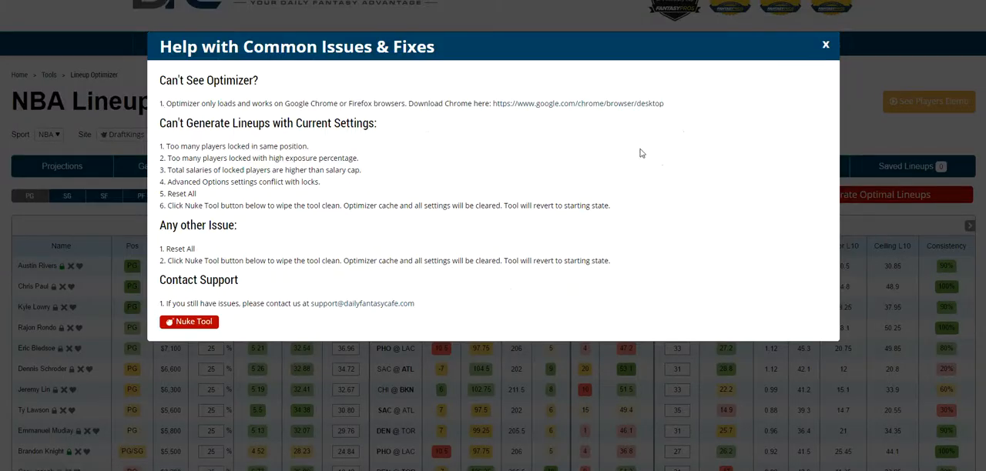
- Wipe the lineup optimizer back to its starting state with the Nuke Tool from the help window
drag(302, 103, 353, 101)
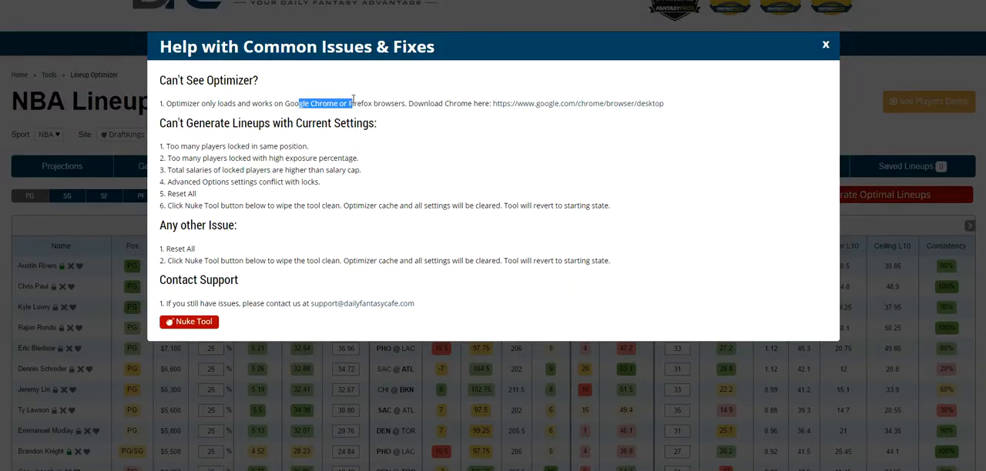
click(398, 112)
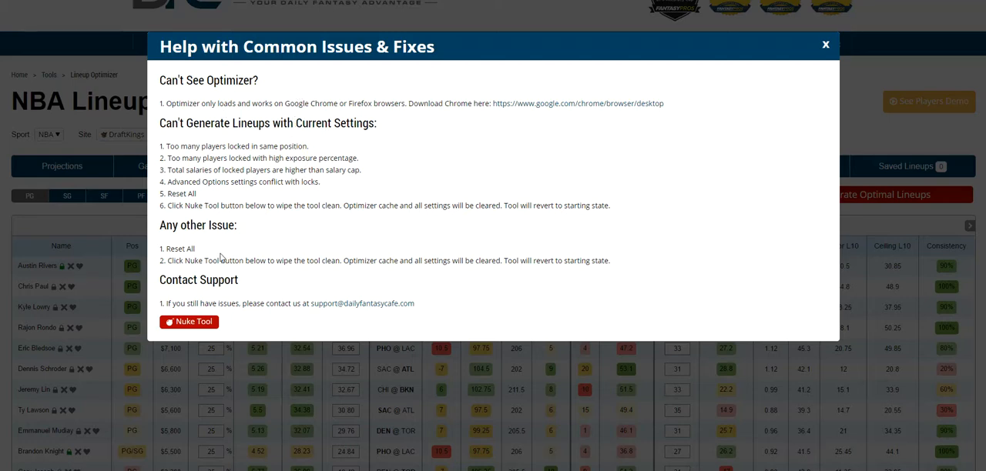
click(193, 322)
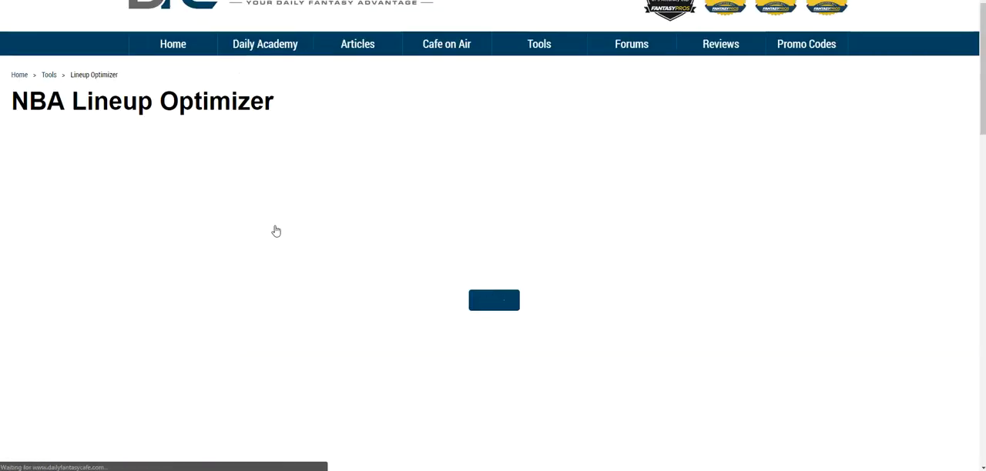
scroll(428, 127, up, 1)
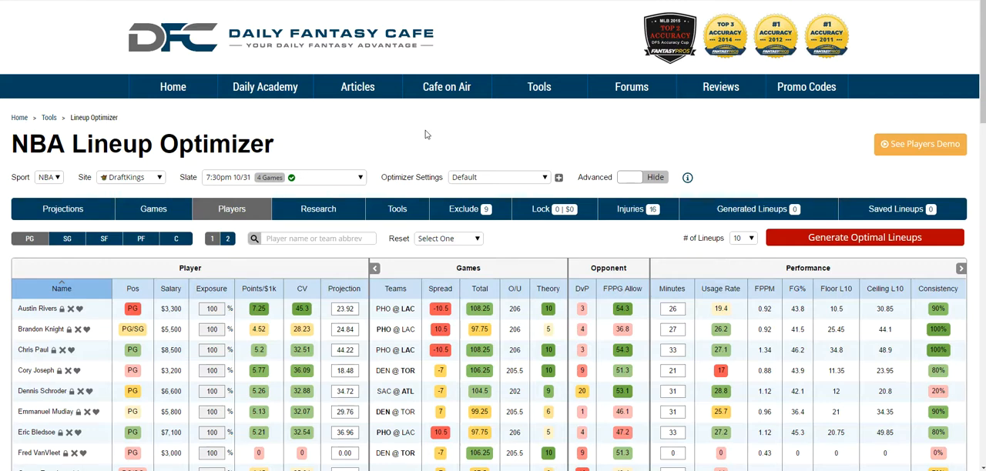
scroll(428, 135, down, 1)
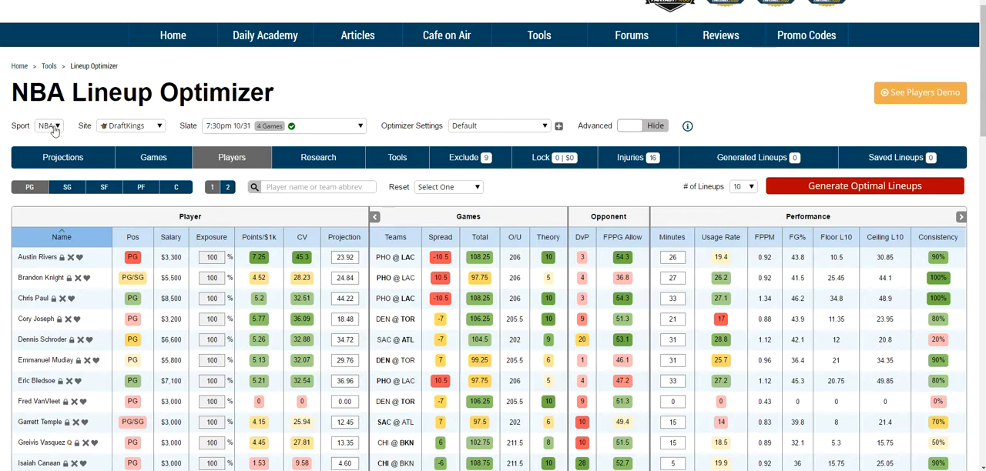
- Lock Austin Rivers, Brandon Knight and Chris Paul in the point guard list for the 7:30pm DraftKings slate
click(154, 128)
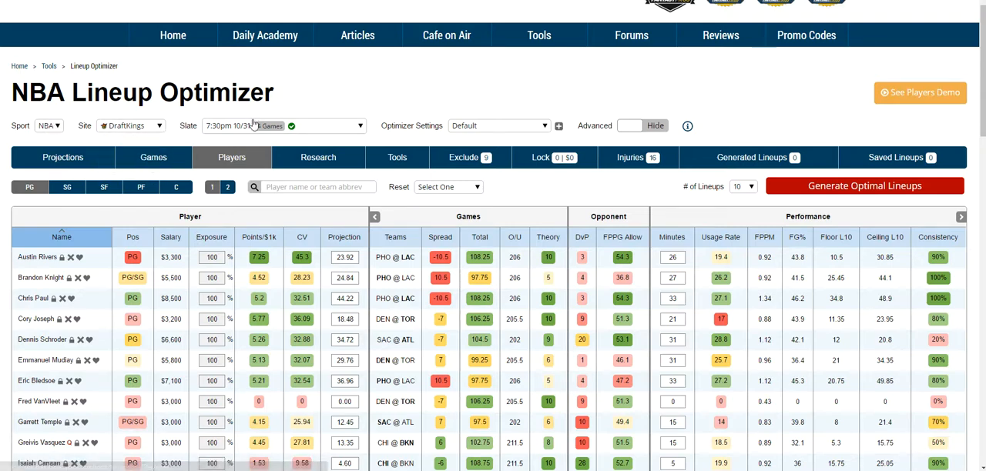
click(261, 130)
click(62, 257)
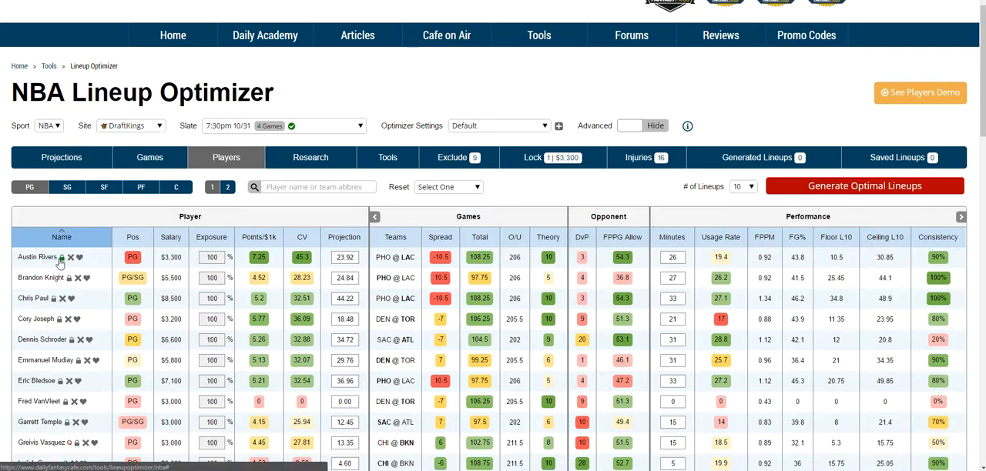
click(69, 278)
click(60, 300)
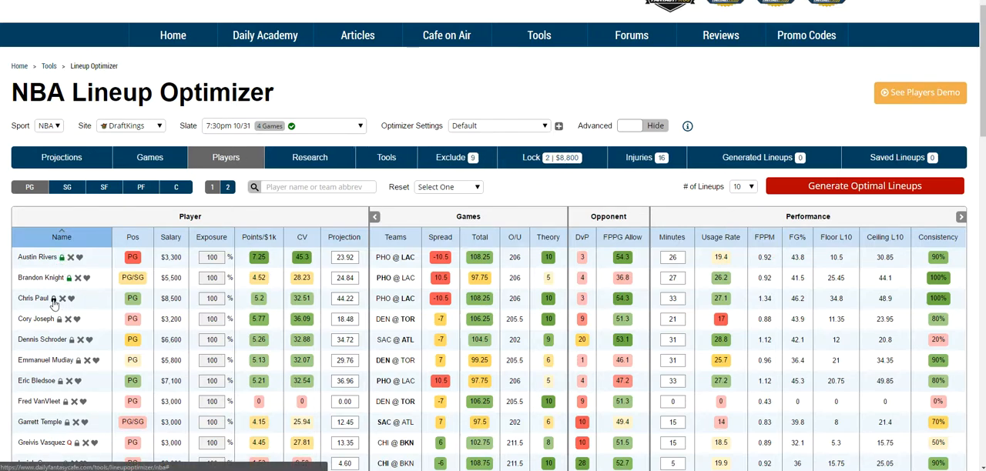
- Generate 10 optimal lineups and save the first one
click(850, 189)
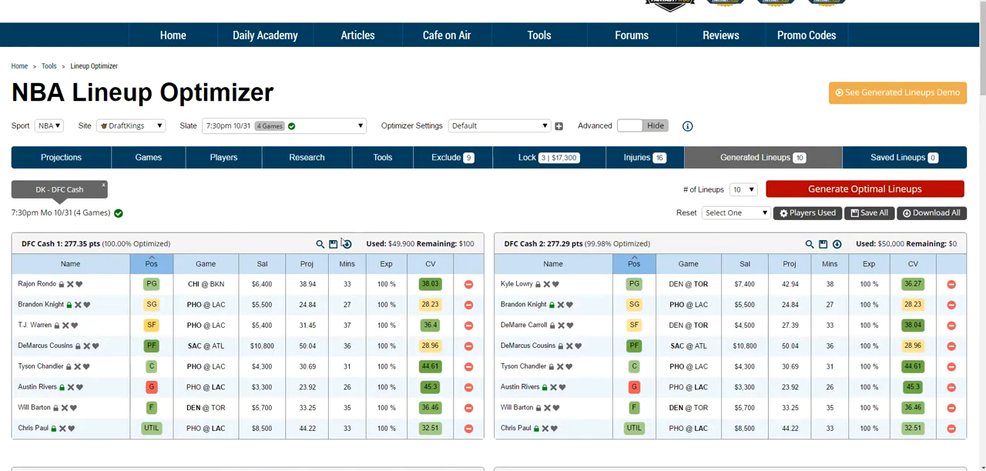
click(333, 243)
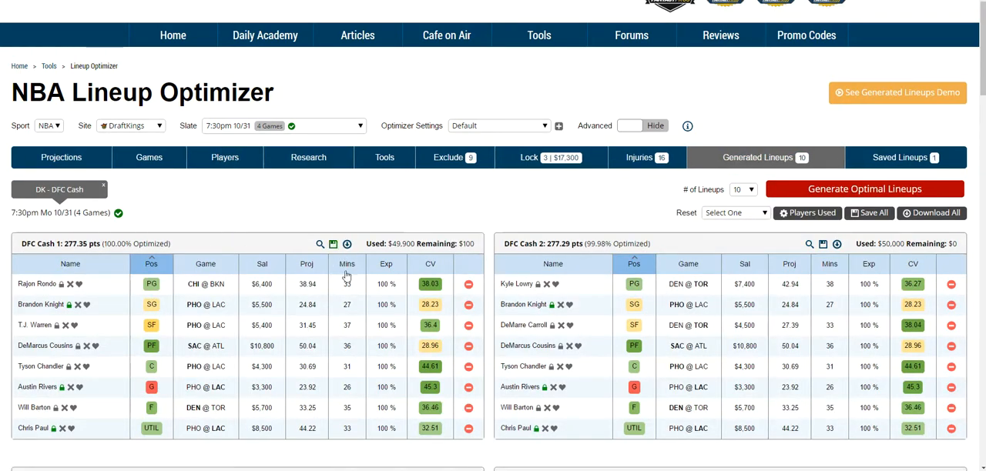
- Enable the Vegas Total projection model and 25% global exposure in the advanced options, and save the settings as "dk-1"
click(656, 128)
click(396, 187)
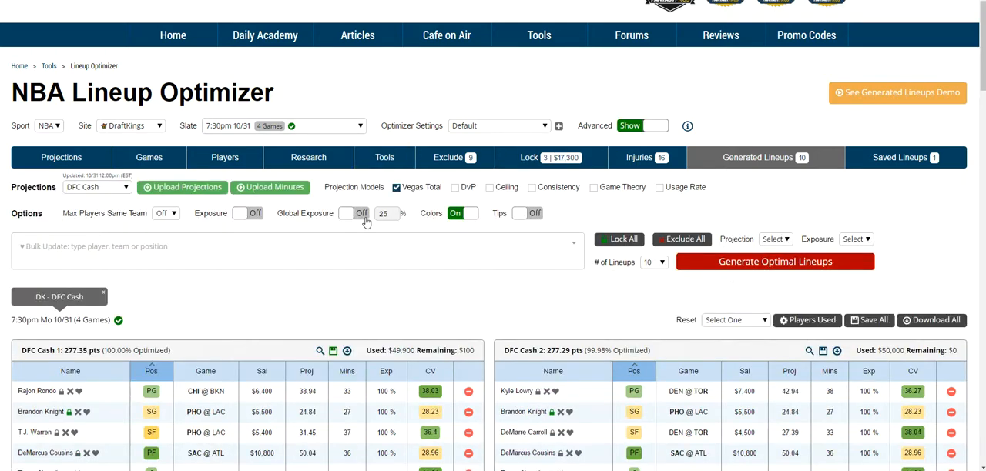
click(363, 215)
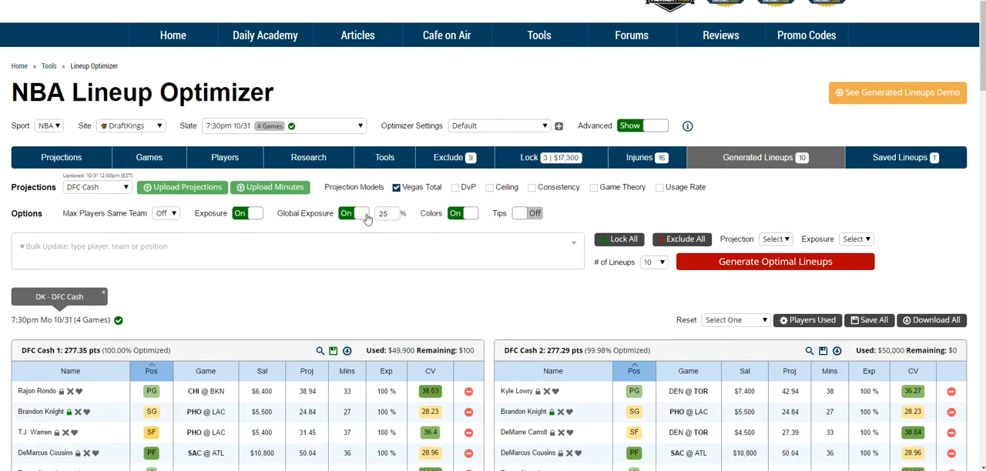
click(559, 127)
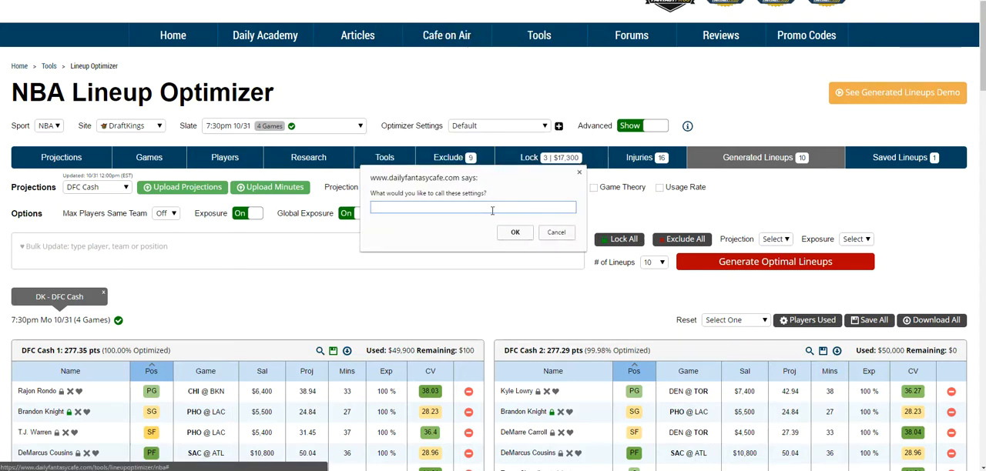
key(Return)
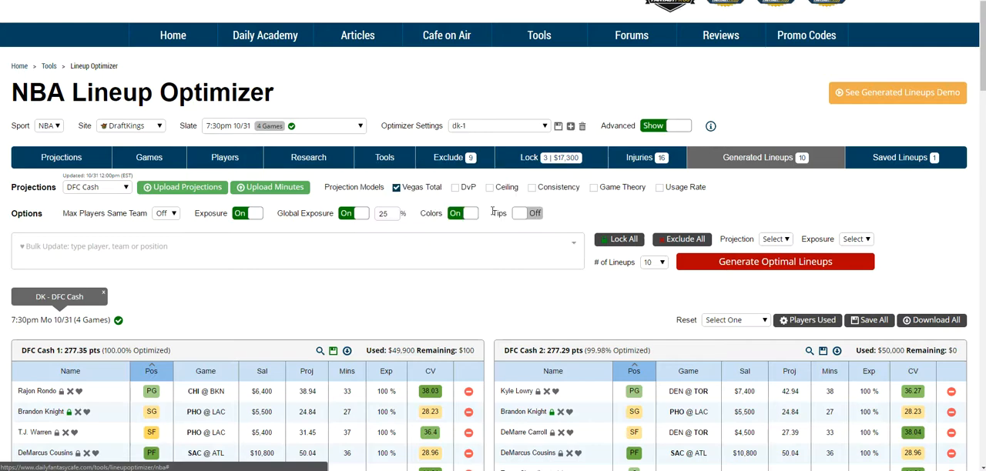
- Switch the optimizer settings to Default and back to dk-1
click(494, 128)
click(492, 139)
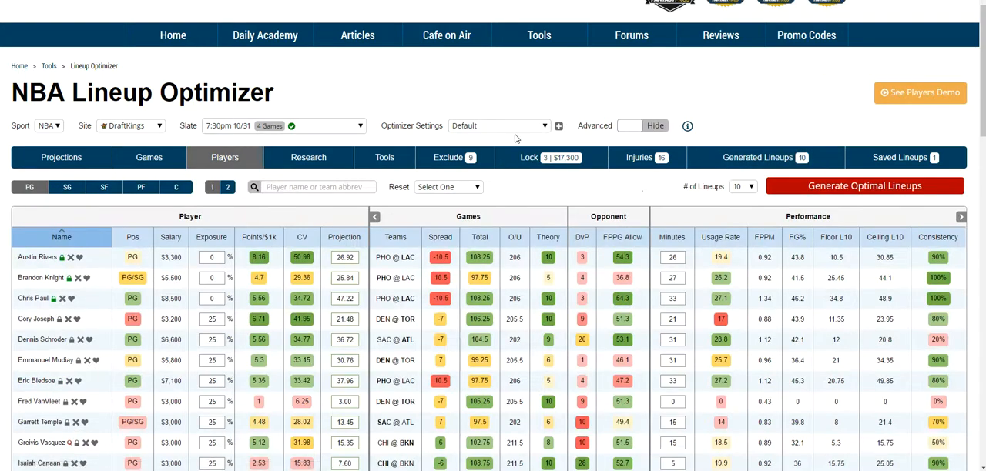
click(514, 128)
click(486, 152)
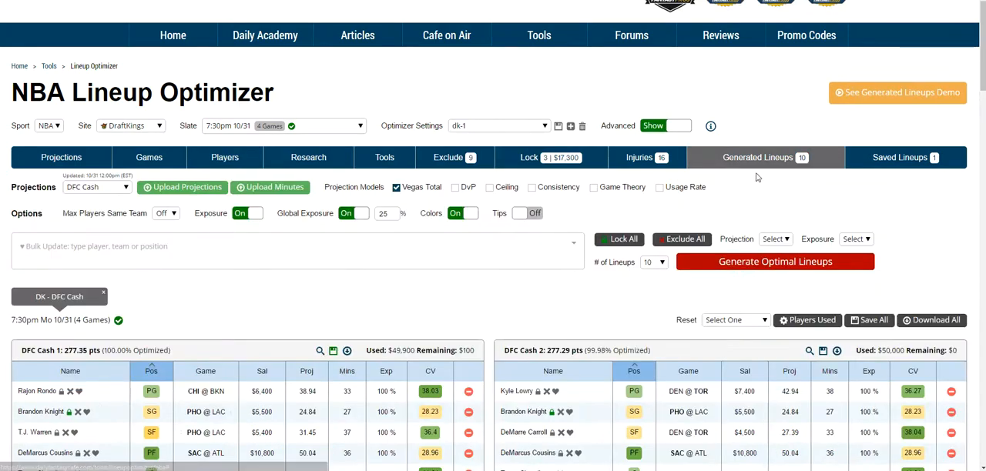
- Add the Consistency projection model to the dk-1 settings and save them
scroll(293, 276, down, 4)
scroll(471, 186, up, 4)
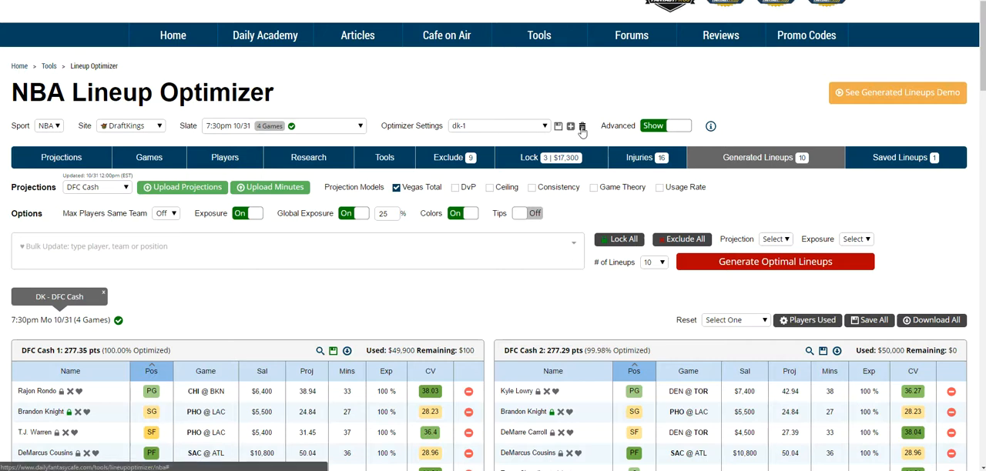
click(547, 188)
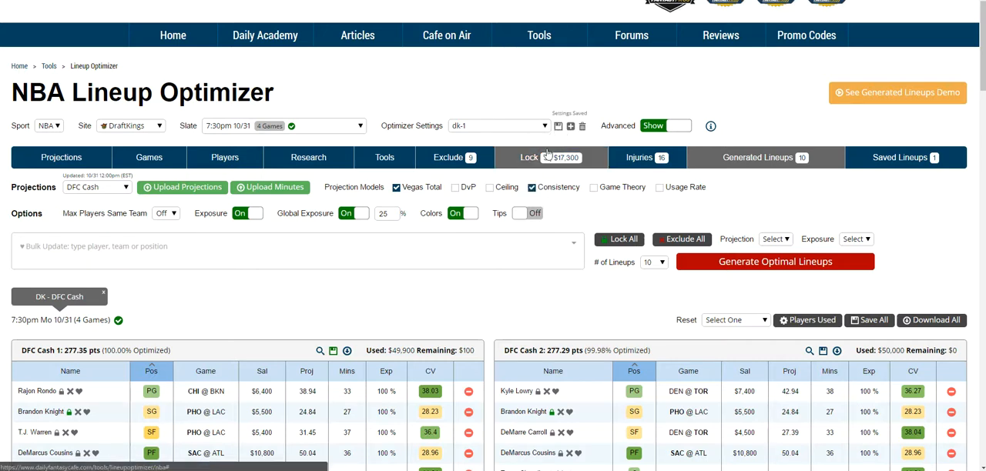
click(569, 126)
drag(543, 0, 542, 83)
click(595, 72)
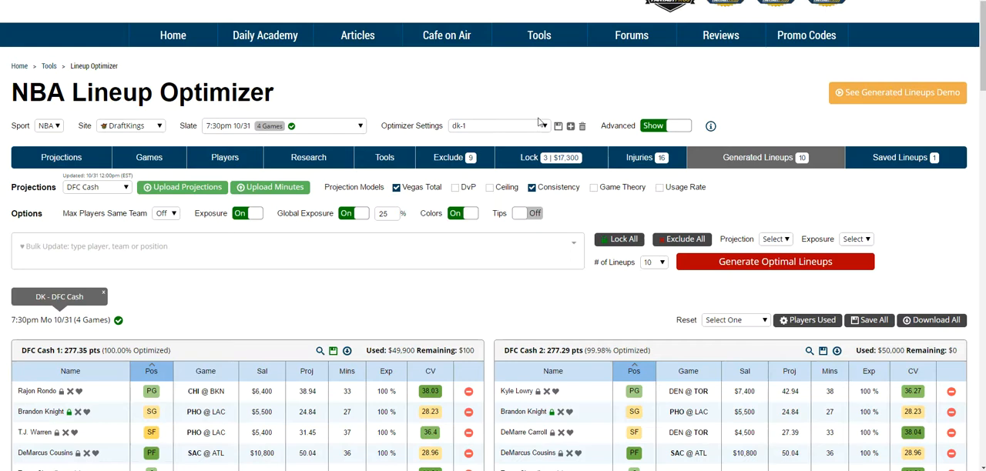
- Toggle the advanced options between hidden and shown, leaving them shown
click(650, 131)
click(650, 133)
click(652, 134)
click(659, 131)
- From the players view, download the 10-31-2016 player file offered for uploading custom projections
click(243, 164)
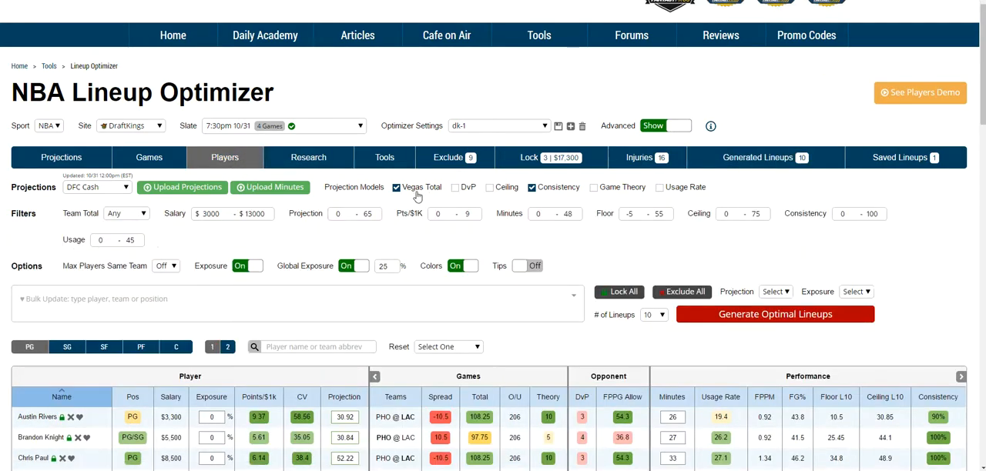
click(106, 190)
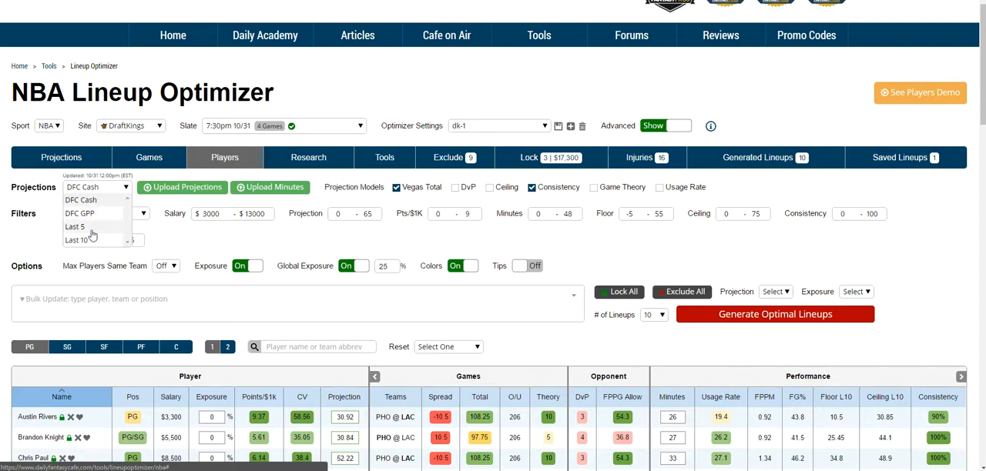
click(185, 188)
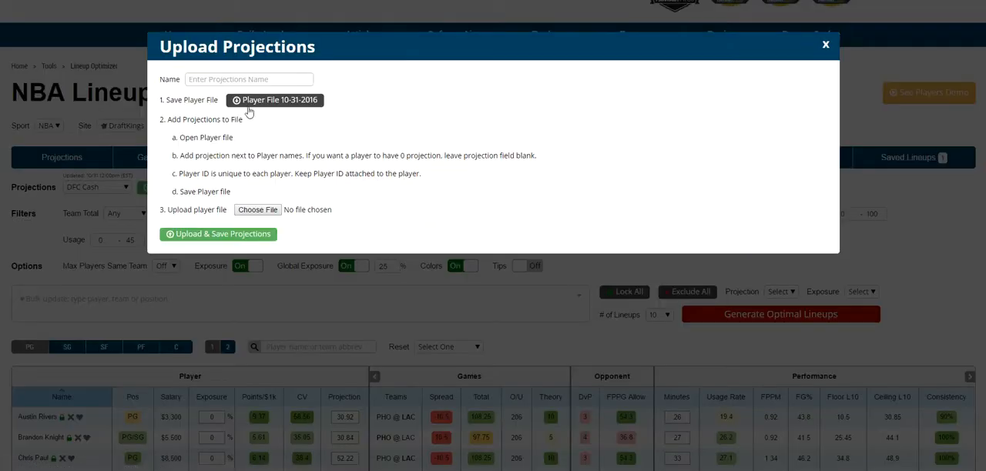
click(247, 81)
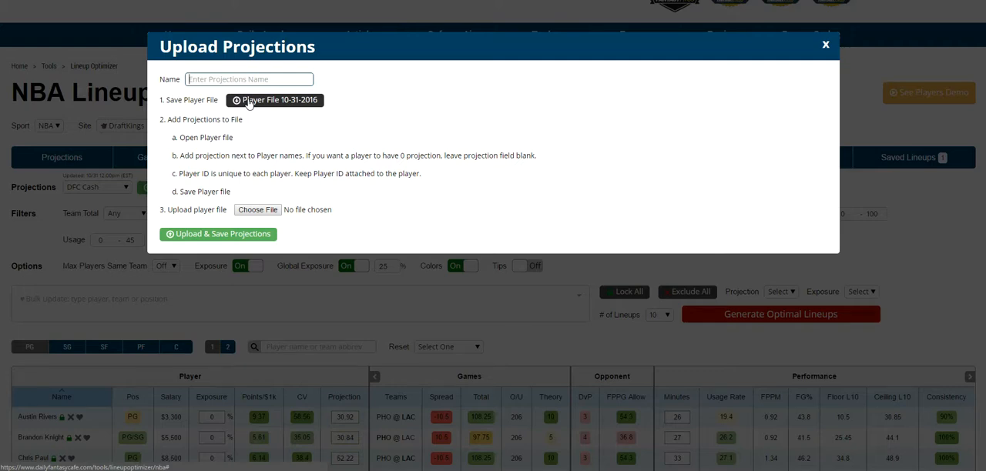
click(249, 102)
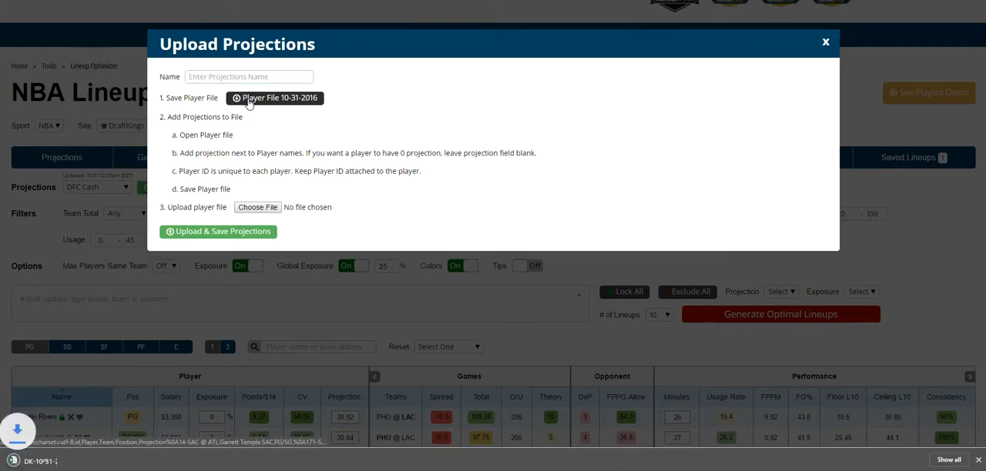
- Examine the columns of the downloaded DK-10-31-2016.csv in Excel, and close the file and the Upload Projections window
click(47, 454)
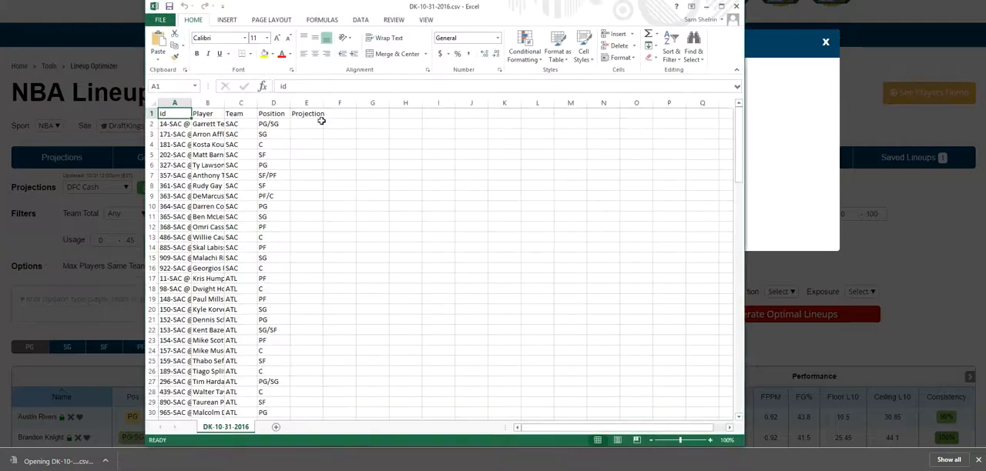
click(736, 6)
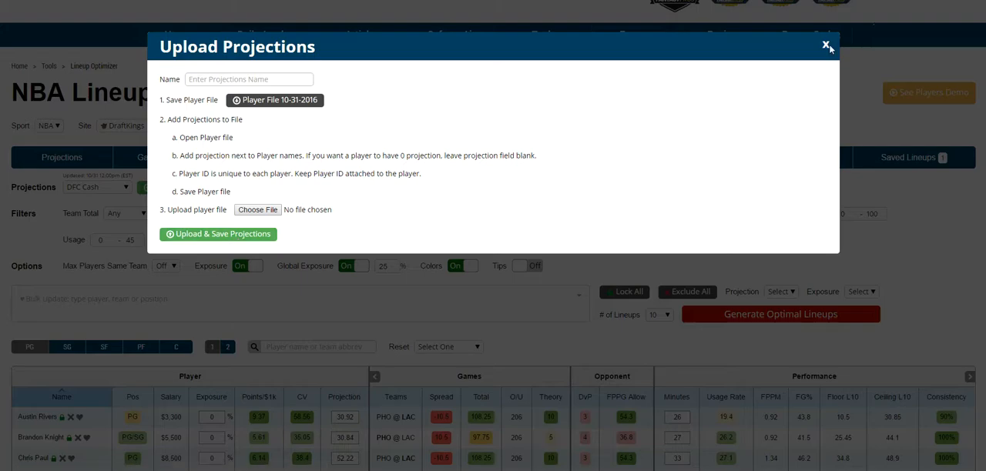
click(951, 44)
- Compare each player's DFC Cash, DFC GPP, Last 5 and Last 10 projections and review the list of projection sources
click(66, 158)
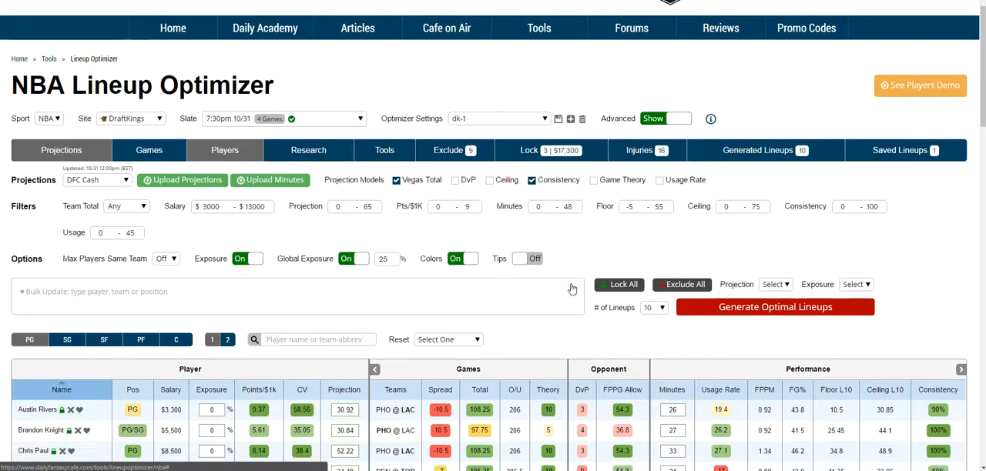
scroll(572, 288, down, 4)
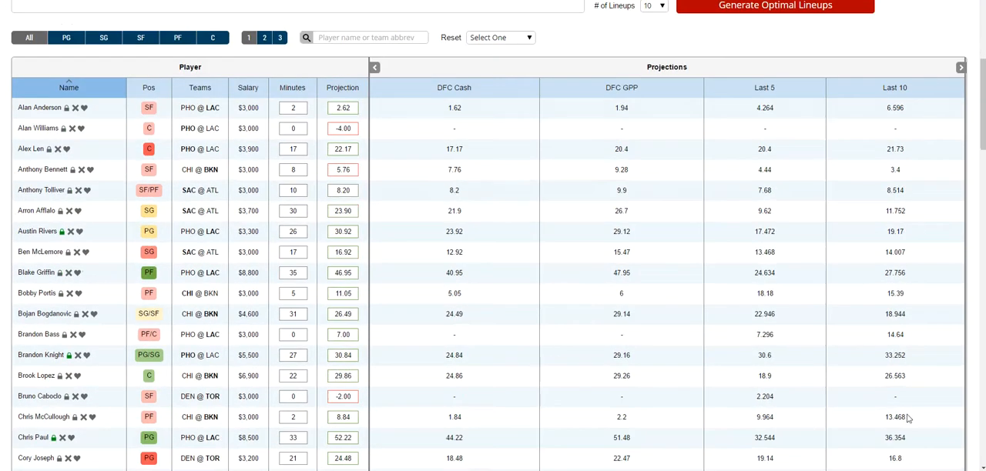
scroll(903, 433, up, 3)
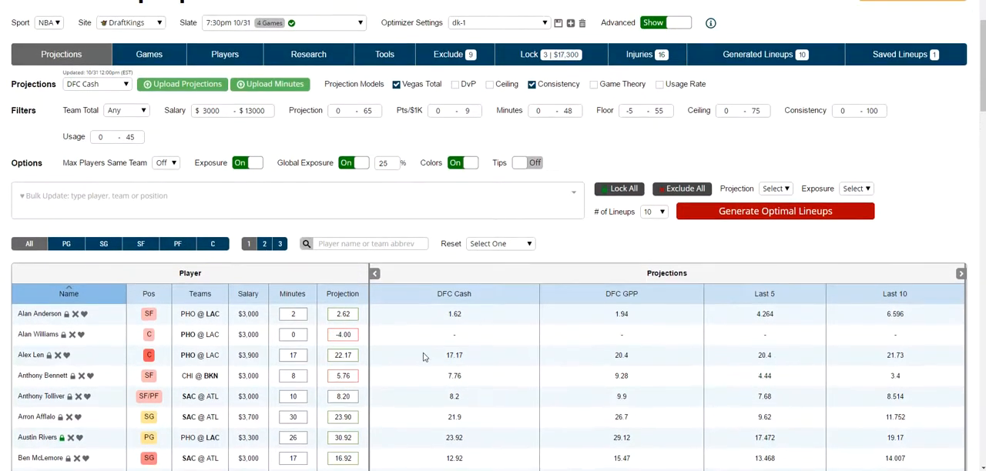
scroll(423, 356, up, 1)
click(89, 136)
click(90, 136)
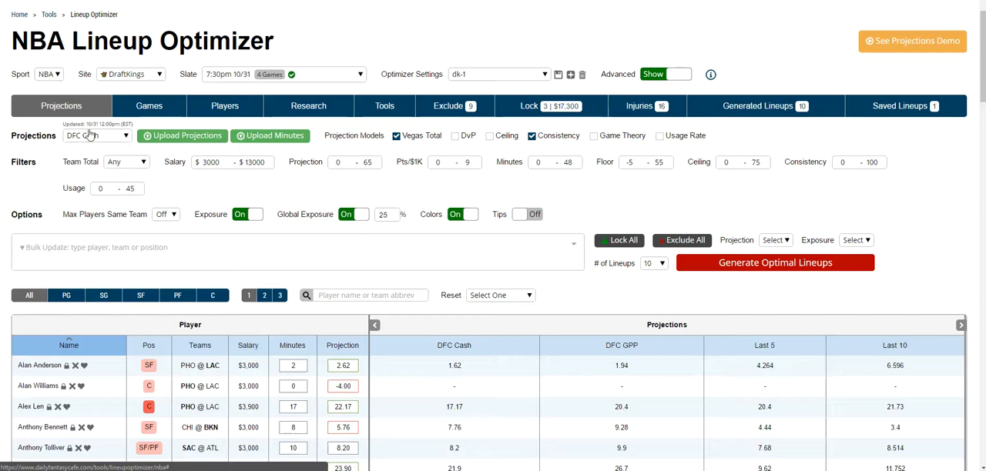
- Return to the players table and turn off the Vegas Total and Consistency projection models
click(223, 108)
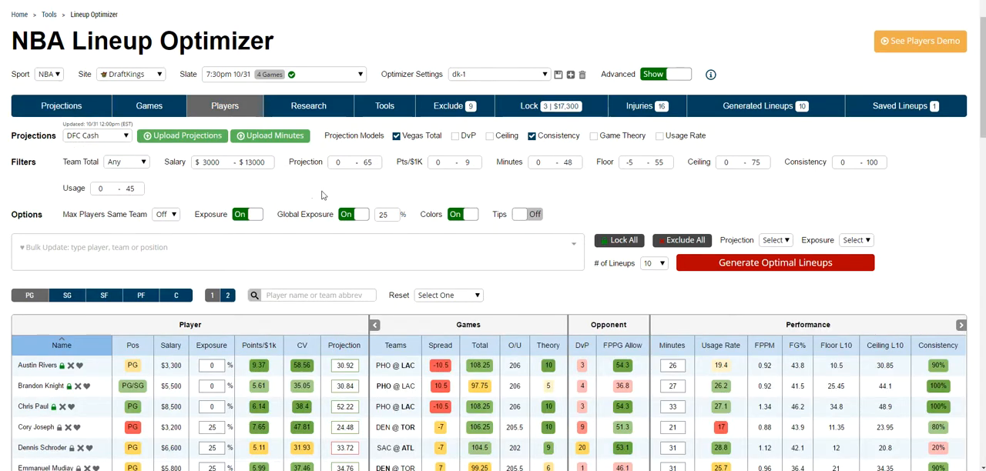
drag(71, 123, 101, 123)
click(105, 121)
scroll(319, 296, down, 1)
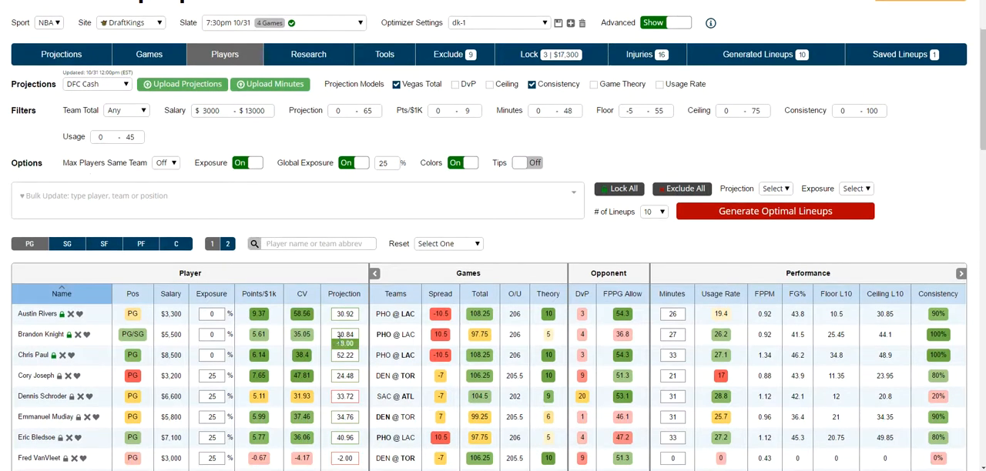
click(397, 85)
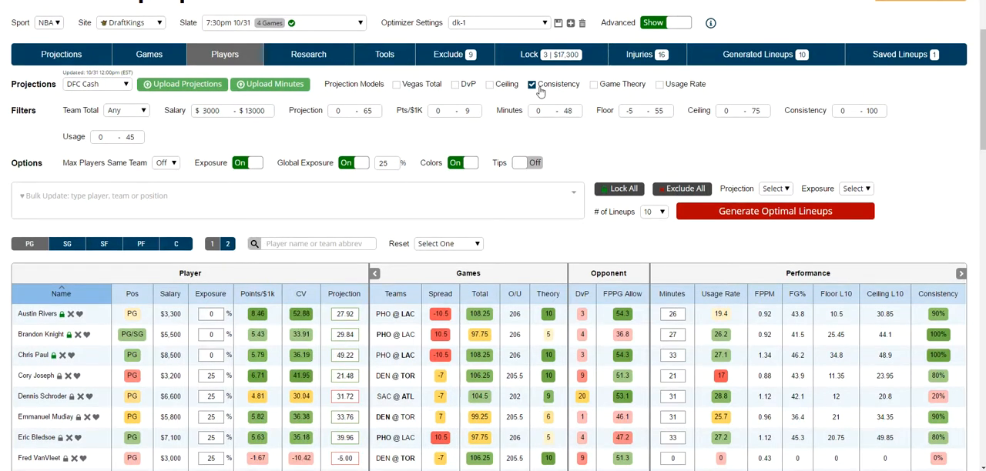
click(532, 84)
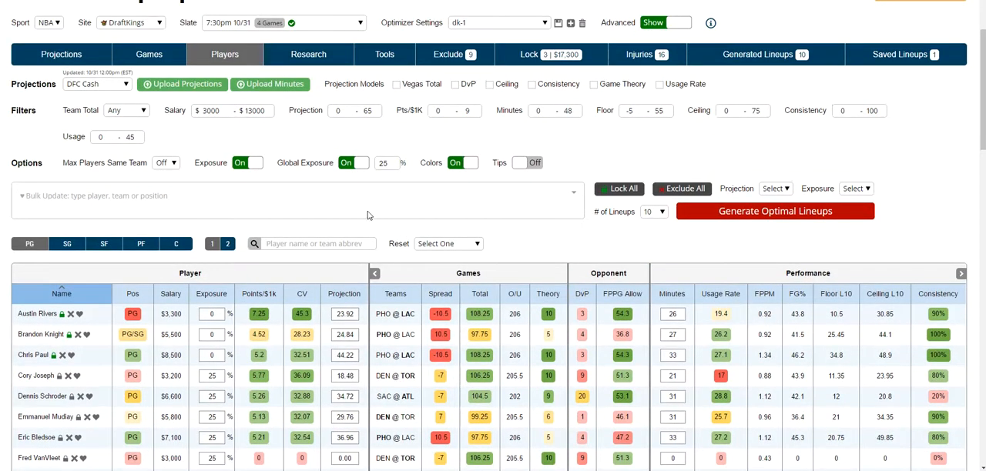
- Reset the player projections in the players table
click(437, 246)
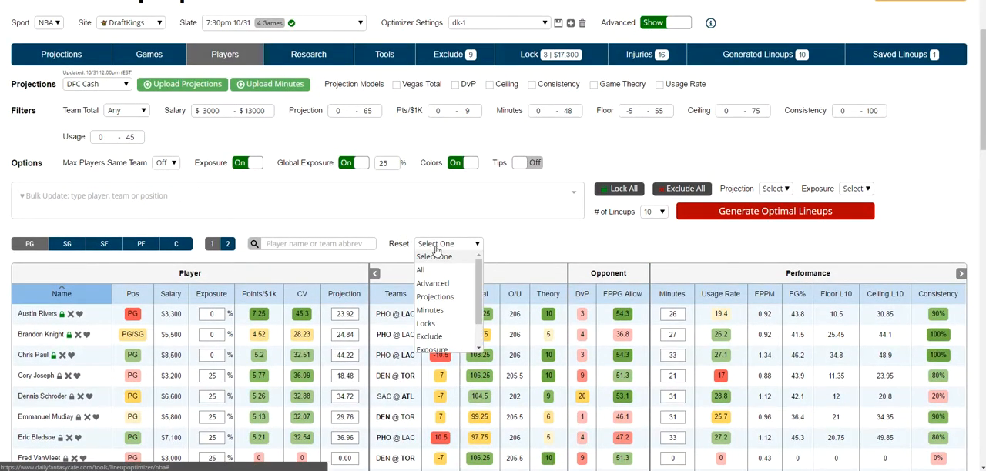
click(435, 298)
scroll(354, 324, down, 3)
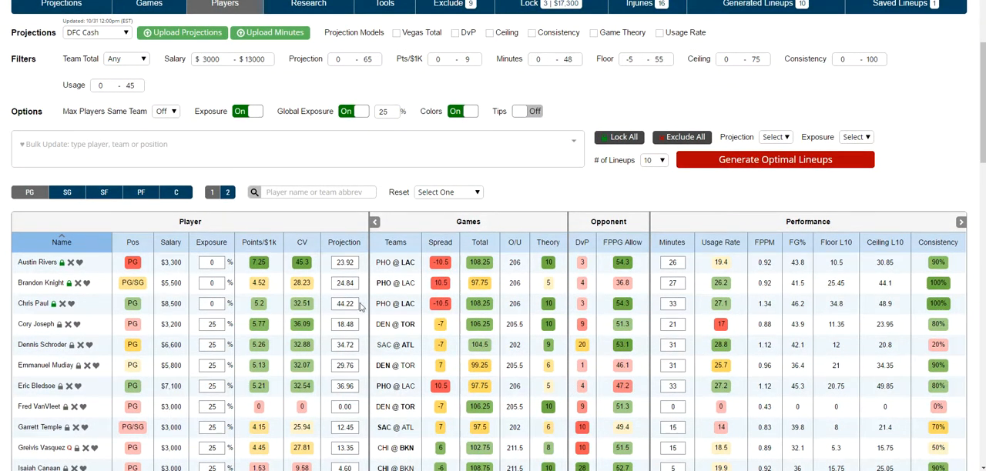
scroll(142, 52, up, 1)
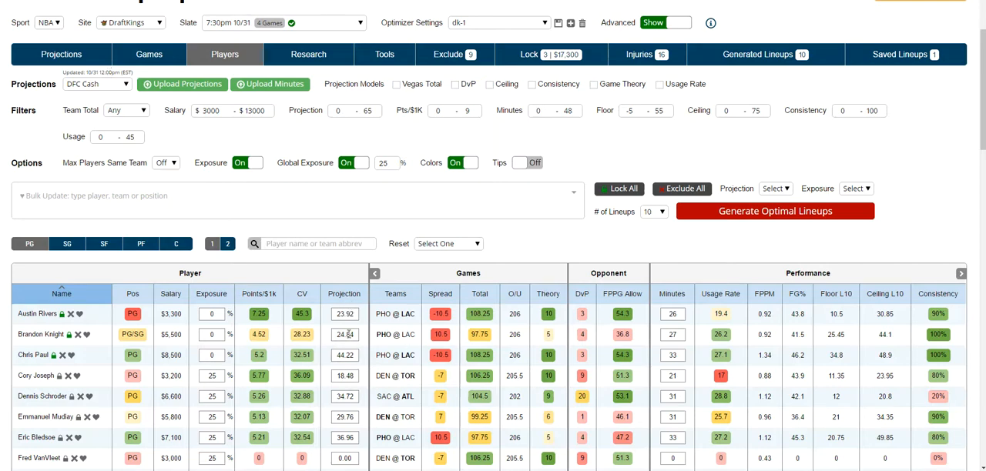
scroll(353, 348, up, 2)
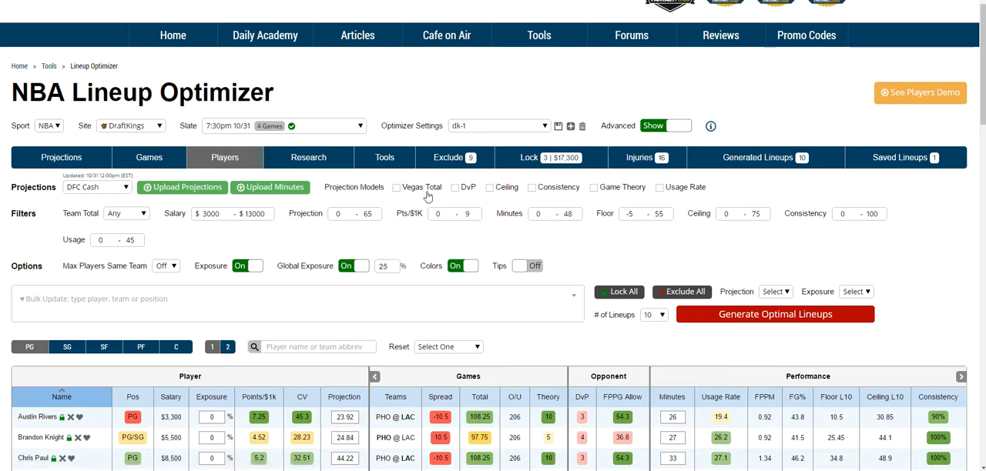
- Turn on tips and read the explanation of the Ceiling projection model
click(536, 270)
mouse_move(501, 194)
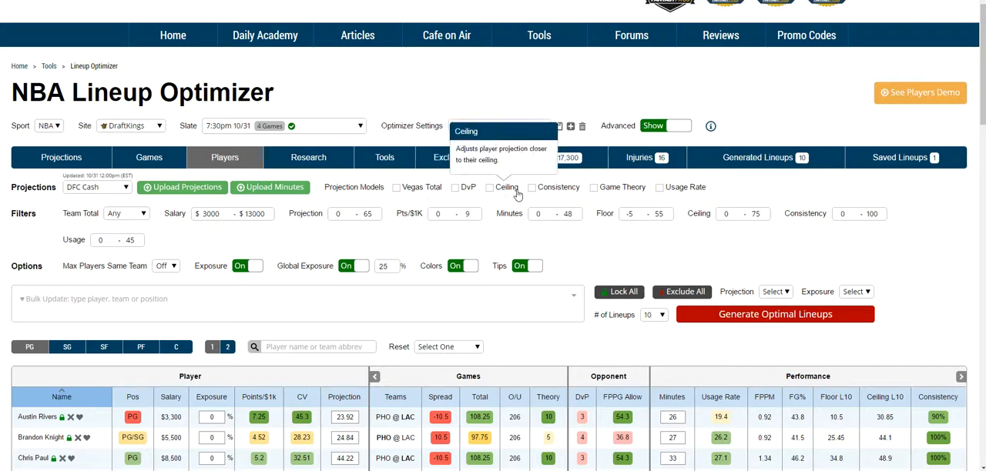
- Try the Vegas Total projection model, check how it adjusts the player projections, and turn it off again
click(396, 187)
scroll(398, 259, down, 2)
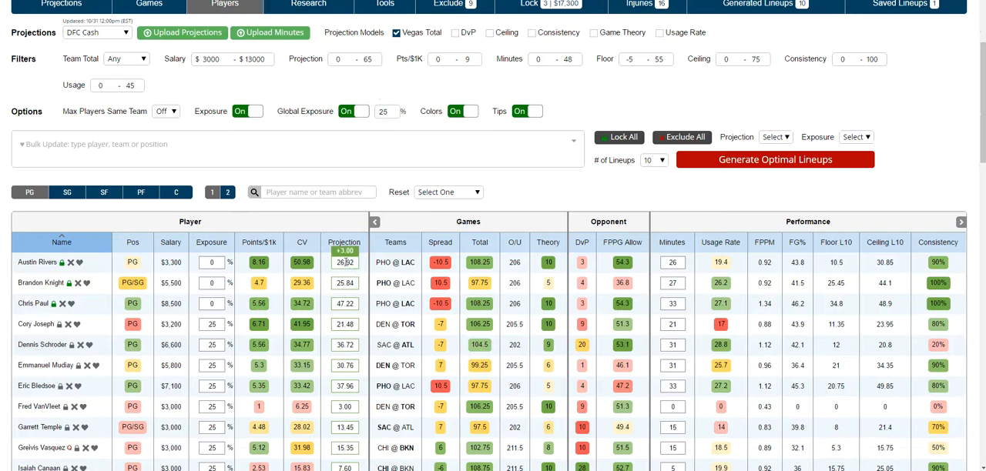
scroll(348, 342, up, 2)
click(396, 188)
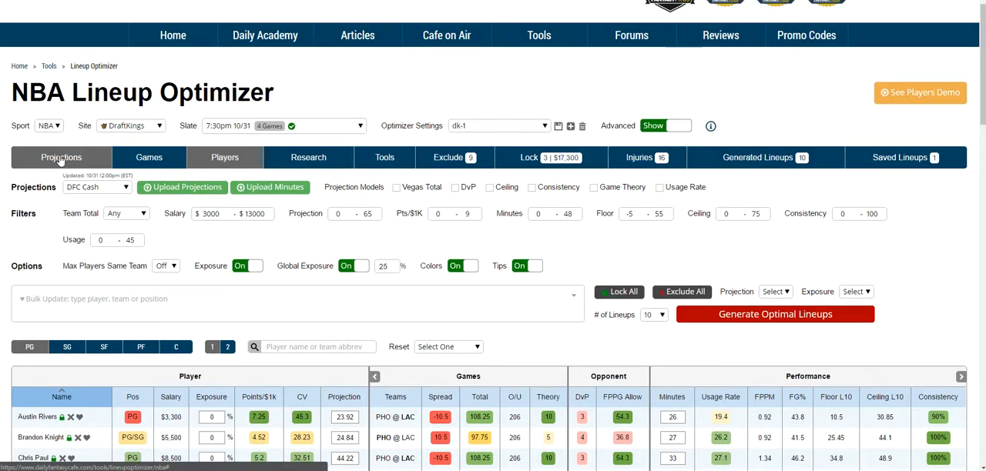
- Set the Team Total filter to 95 pts and check the filtered players table
scroll(258, 233, down, 1)
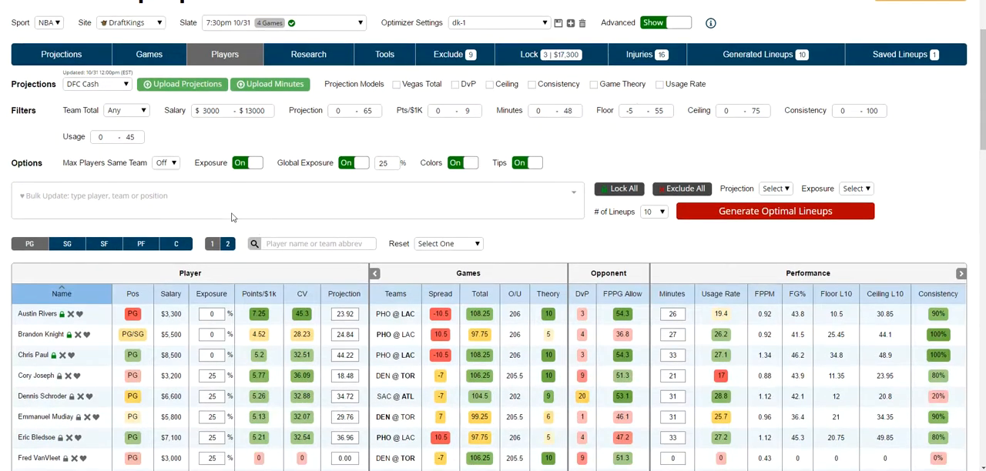
click(137, 112)
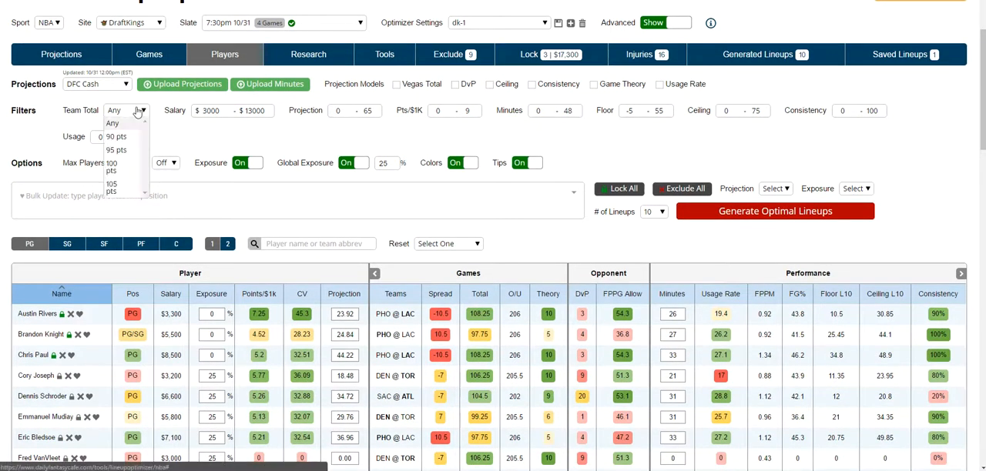
click(114, 151)
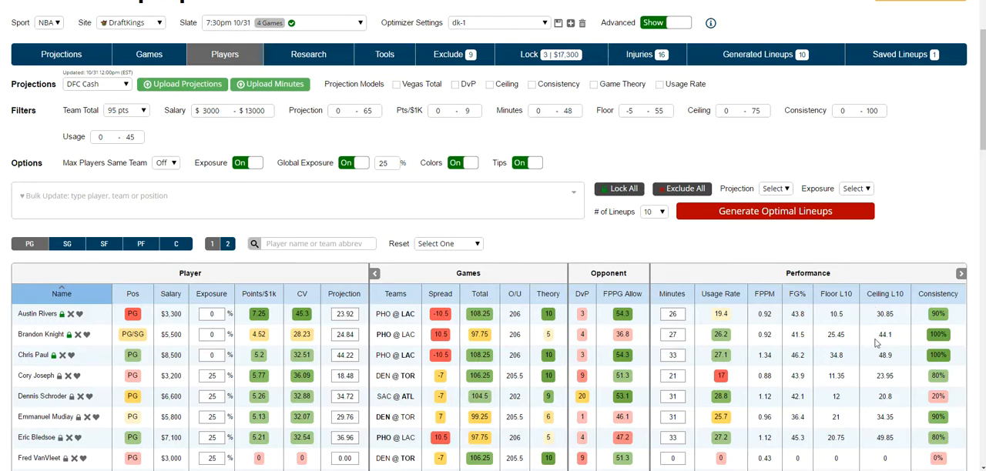
scroll(612, 347, down, 1)
scroll(312, 223, up, 1)
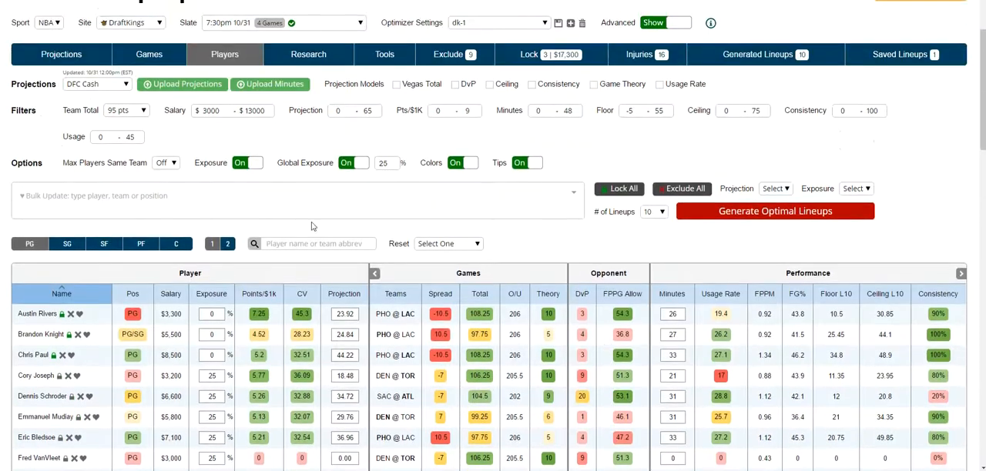
- Examine the limits offered for Max Players Same Team and read the explanation of the Exposure option
click(165, 167)
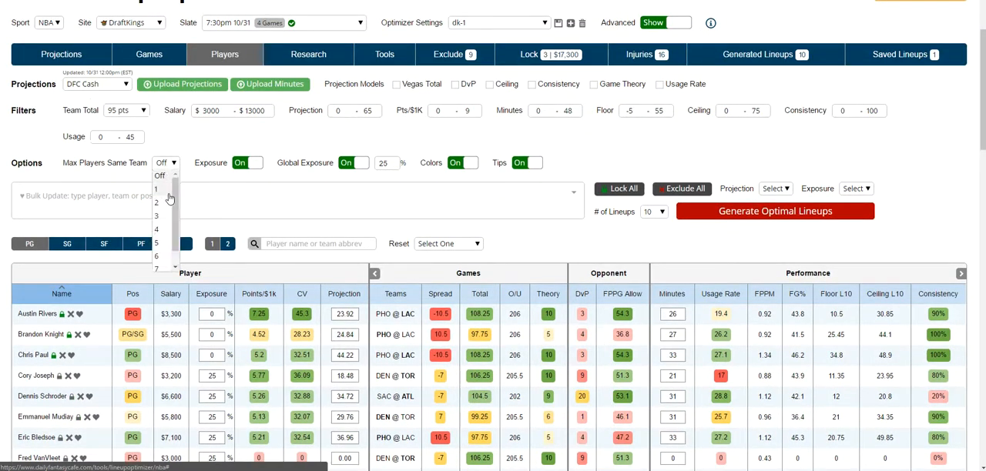
click(174, 132)
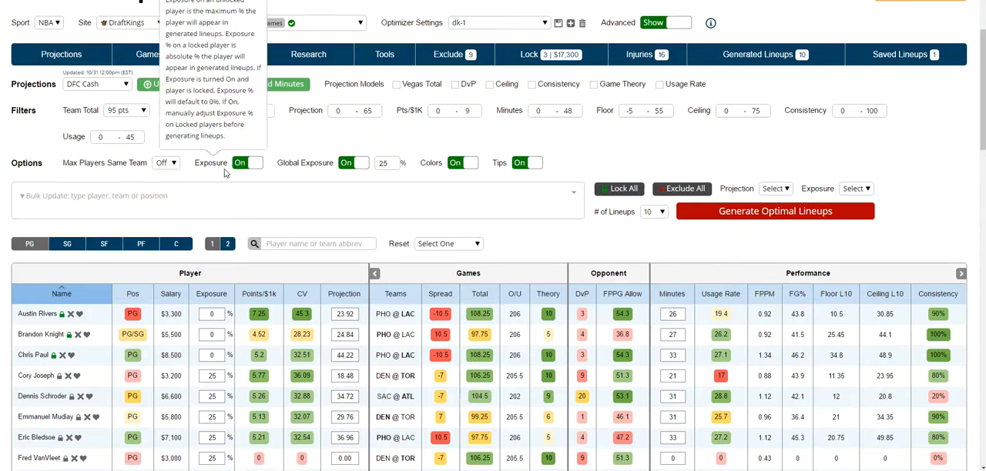
- Unlock Austin Rivers, Brandon Knight and Chris Paul in the players table
scroll(227, 189, down, 1)
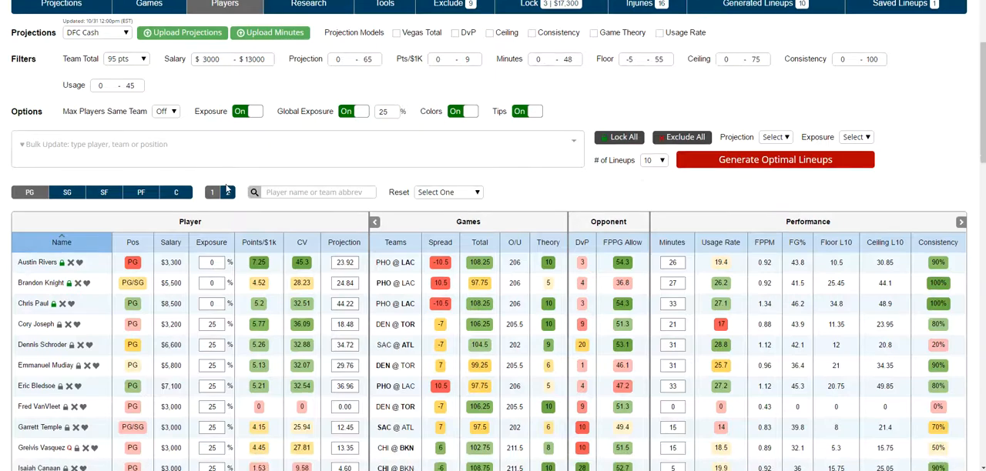
click(62, 262)
click(69, 282)
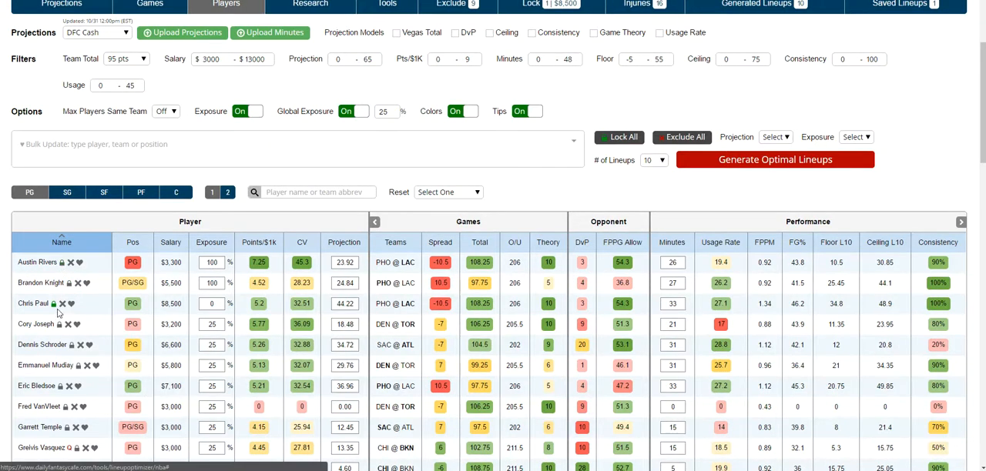
click(54, 304)
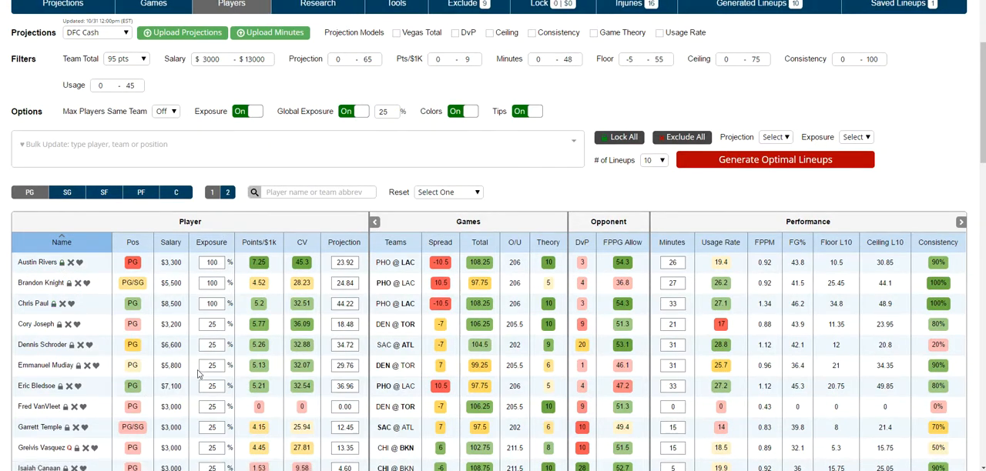
- Turn off Global Exposure and set Austin Rivers' individual exposure to 50%
click(345, 112)
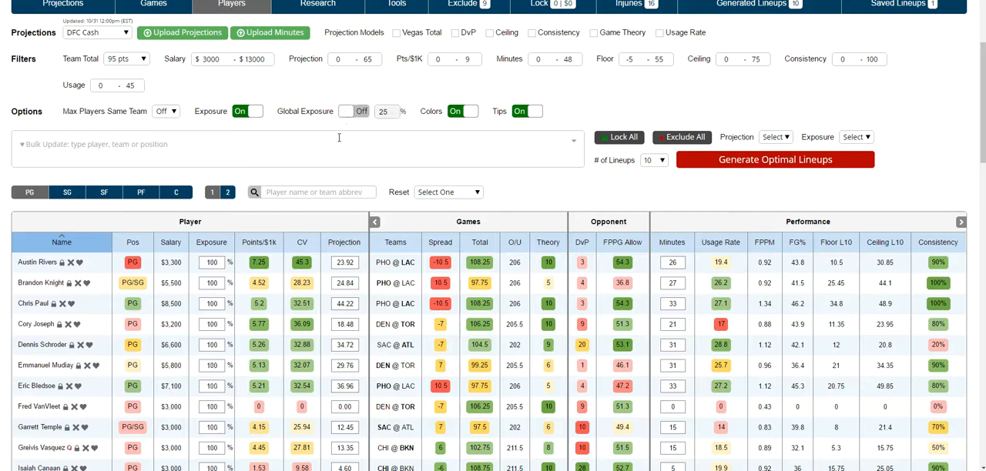
double_click(212, 262)
text(50)
double_click(212, 262)
double_click(212, 263)
double_click(218, 263)
- Turn off tips and lock Austin Rivers with an exposure of 50%
click(527, 111)
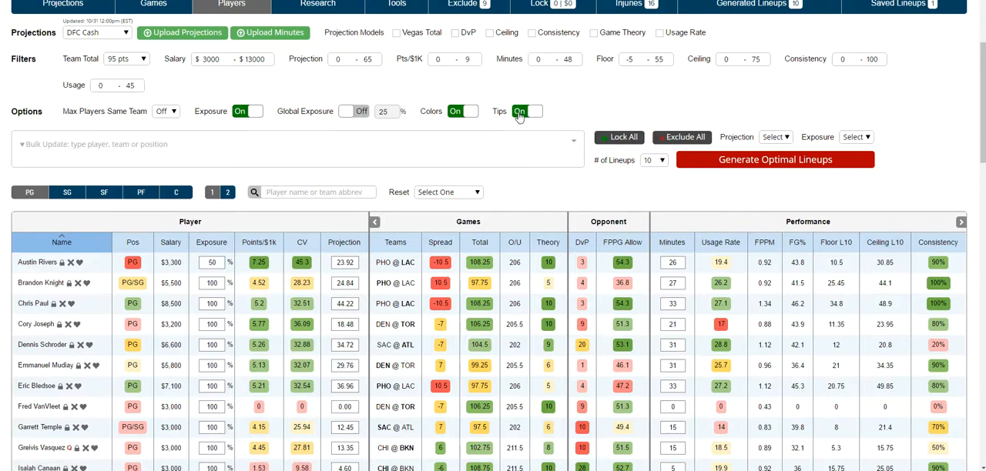
click(63, 263)
drag(217, 261, 195, 260)
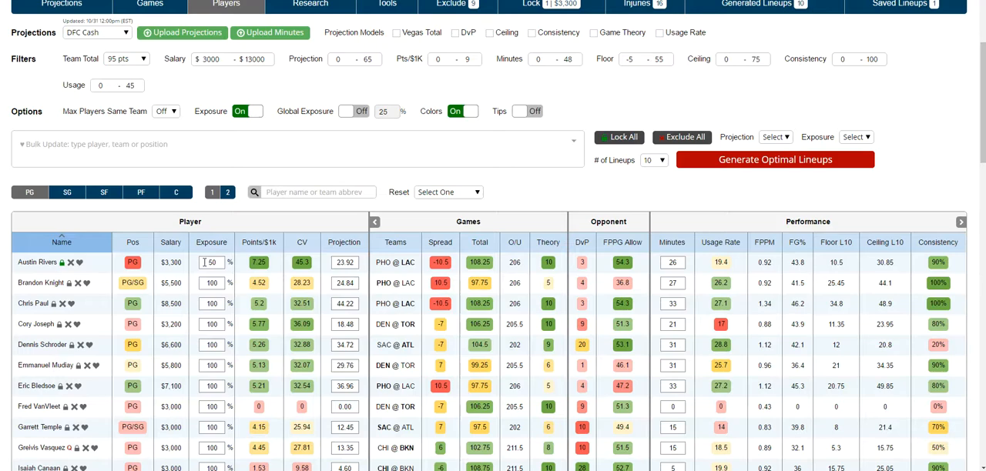
- Generate 10 optimal lineups and check which of them include Austin Rivers
click(744, 160)
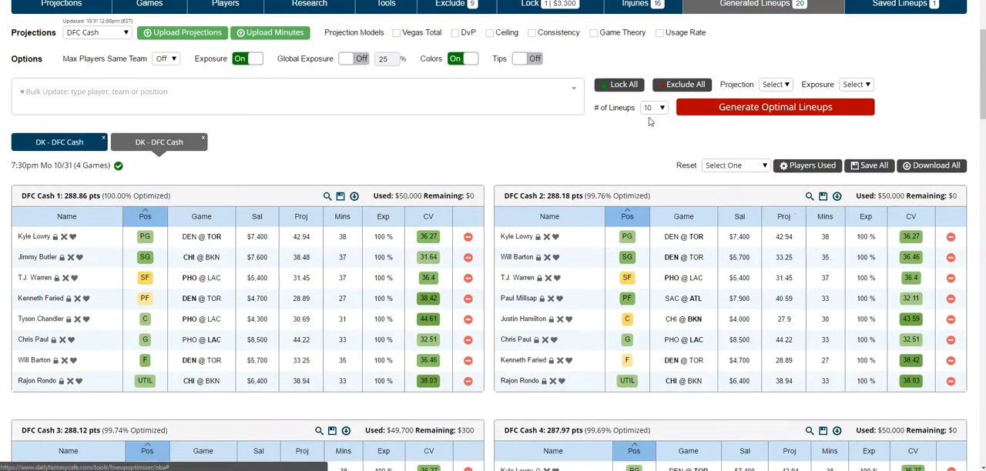
scroll(558, 273, down, 8)
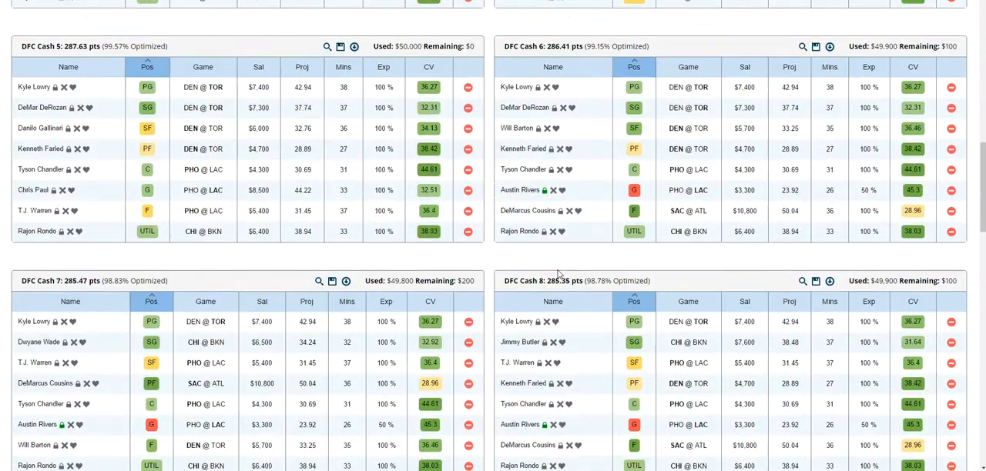
scroll(558, 273, down, 2)
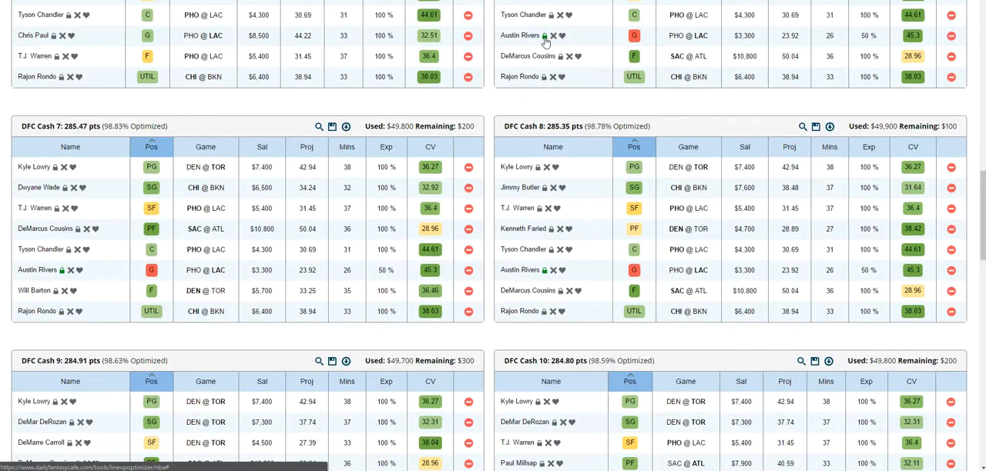
scroll(347, 300, down, 3)
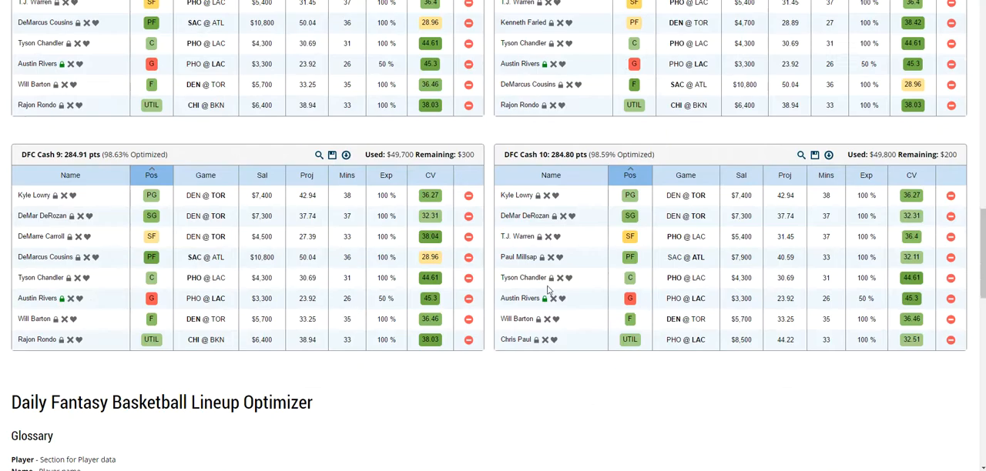
- Return to the players table, switch Exposure off, and turn Global Exposure back on
key(Home)
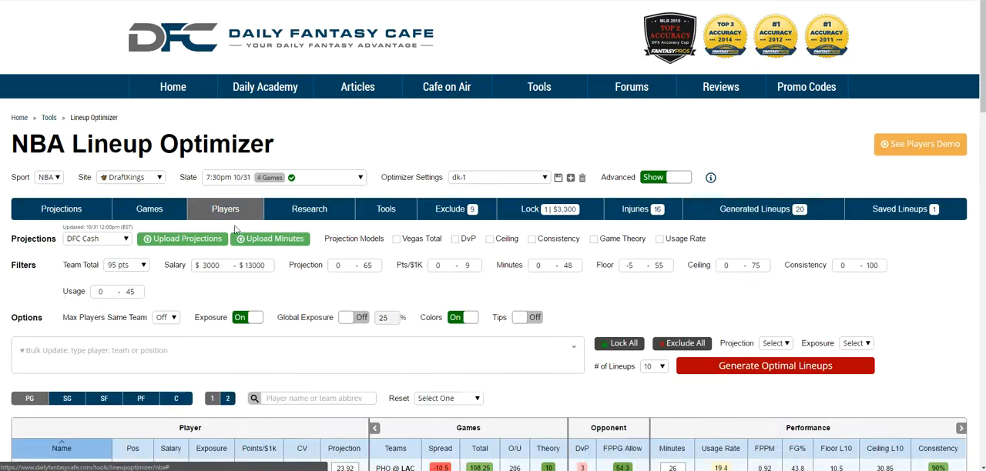
scroll(238, 223, down, 2)
scroll(247, 175, down, 1)
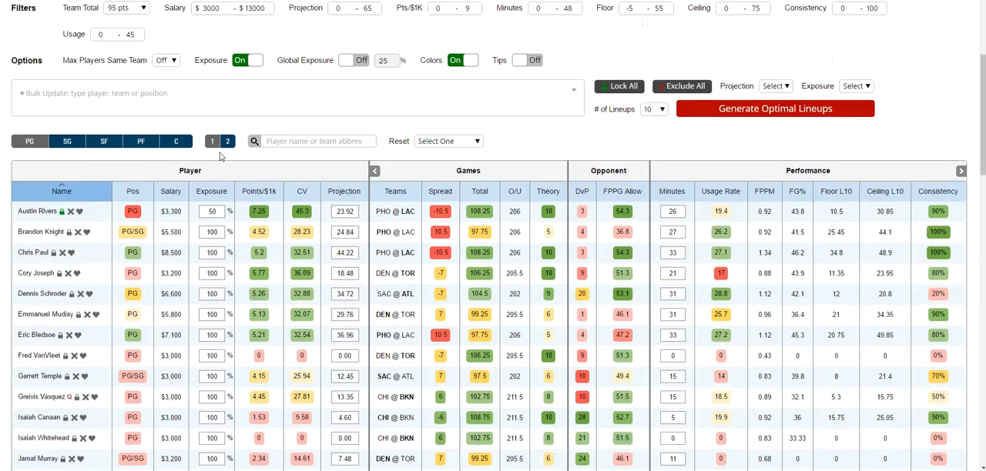
scroll(219, 156, up, 1)
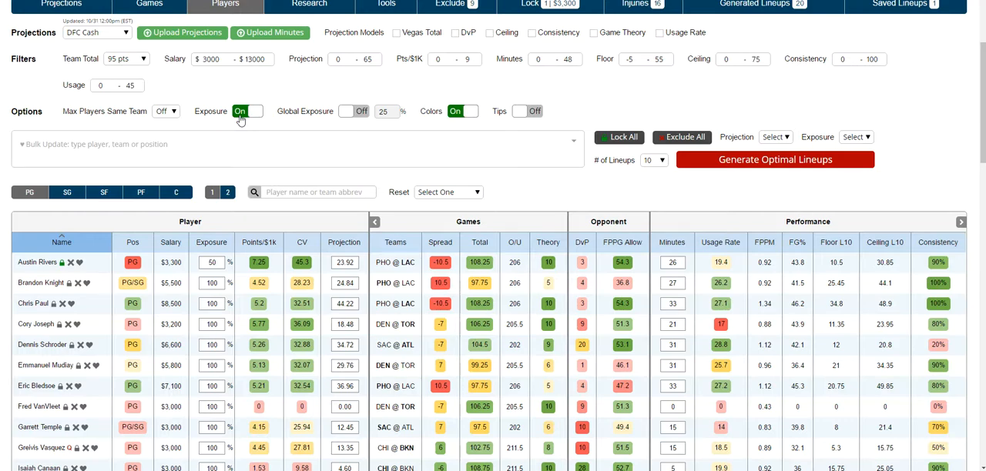
click(239, 117)
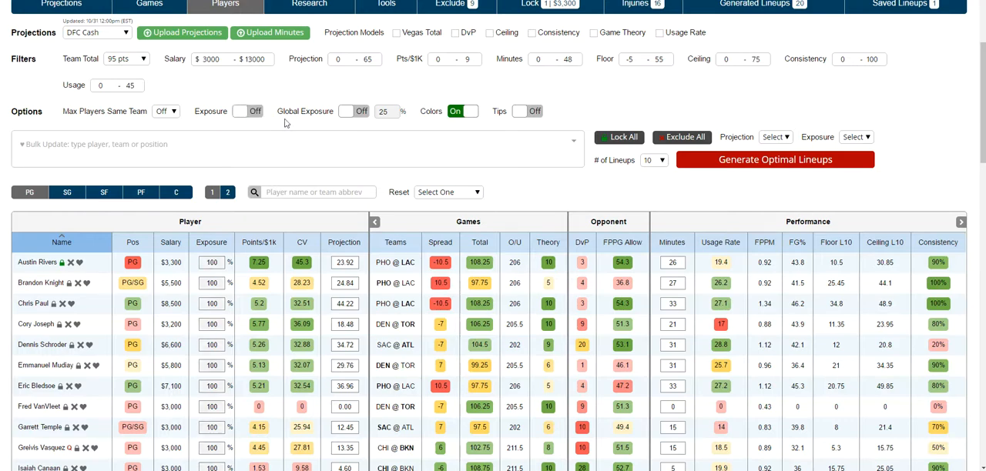
click(361, 114)
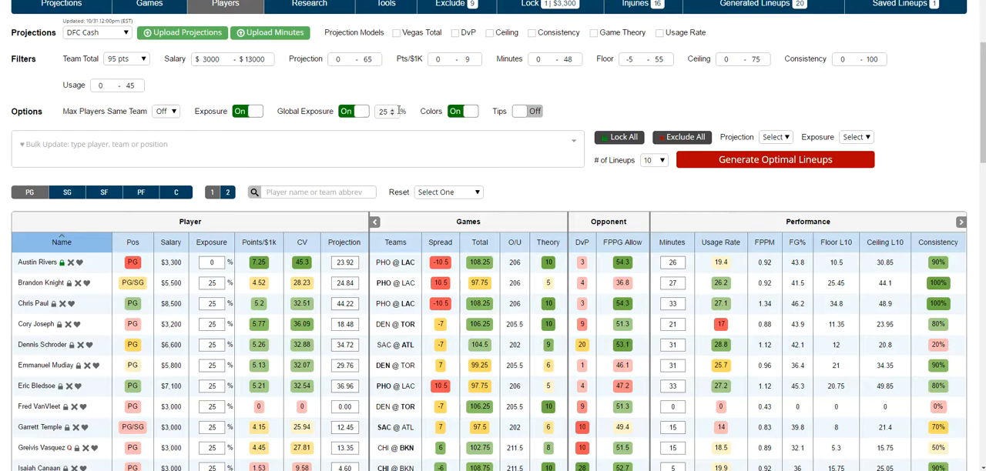
- Unlock Austin Rivers and set the Global Exposure to 50%
drag(388, 112, 377, 113)
click(62, 263)
click(392, 115)
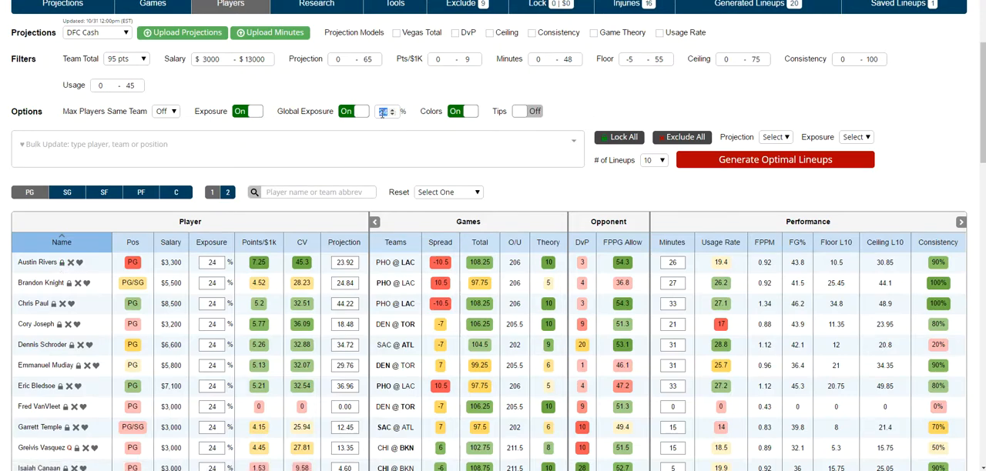
text(50)
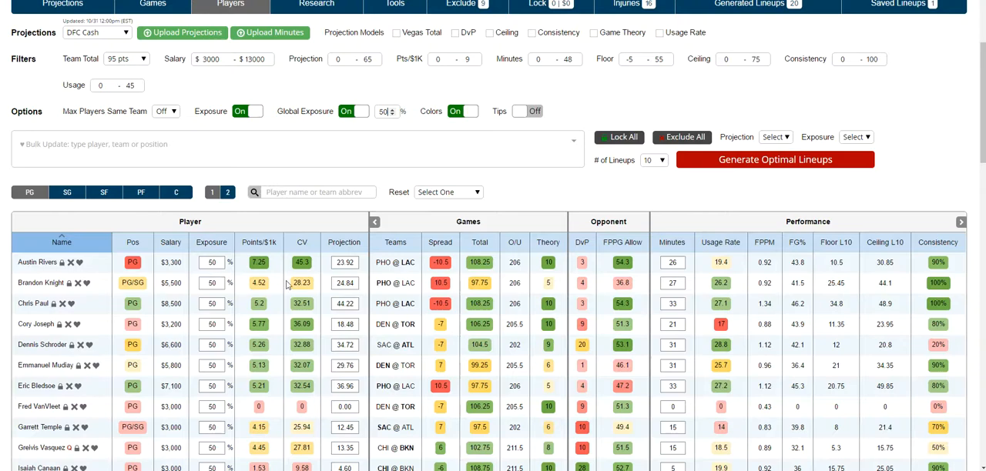
- Turn the table colors off to view the plain player data, and turn them on again
scroll(289, 284, up, 2)
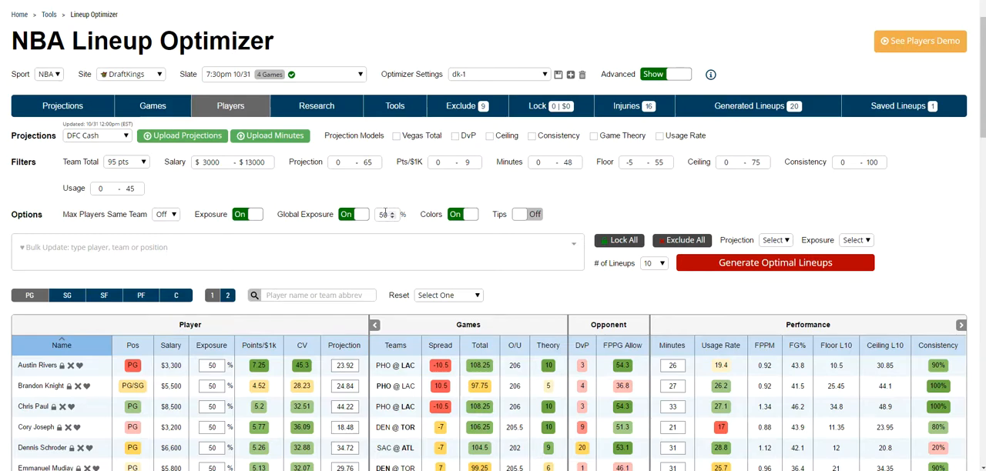
click(458, 218)
scroll(471, 96, down, 2)
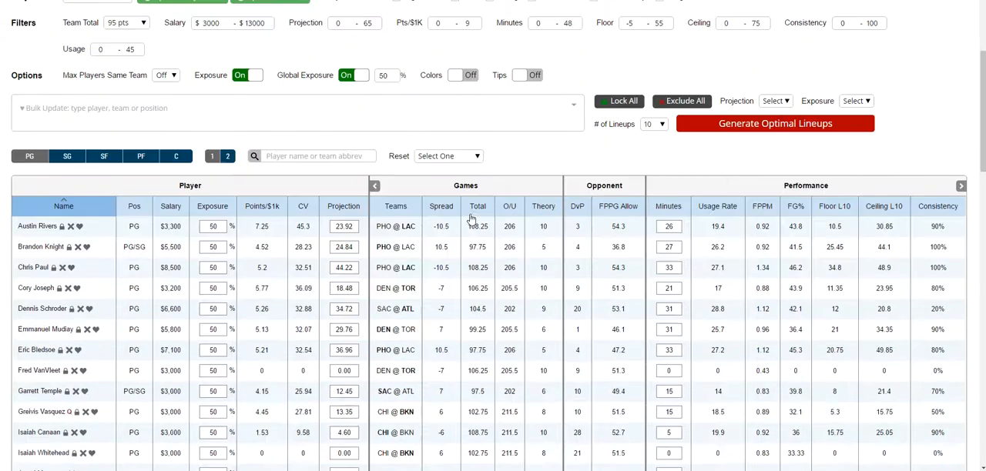
click(467, 61)
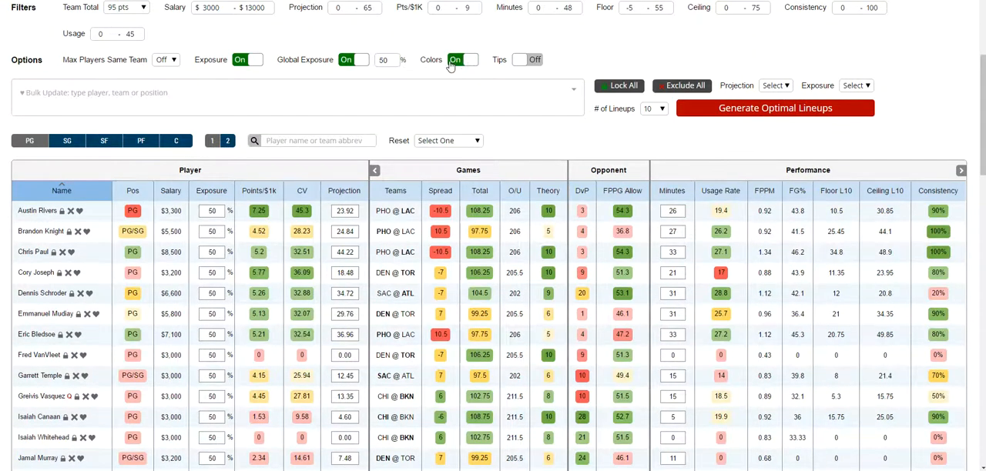
- Sort the point guards by their team's game Total from highest to lowest
click(479, 191)
click(480, 191)
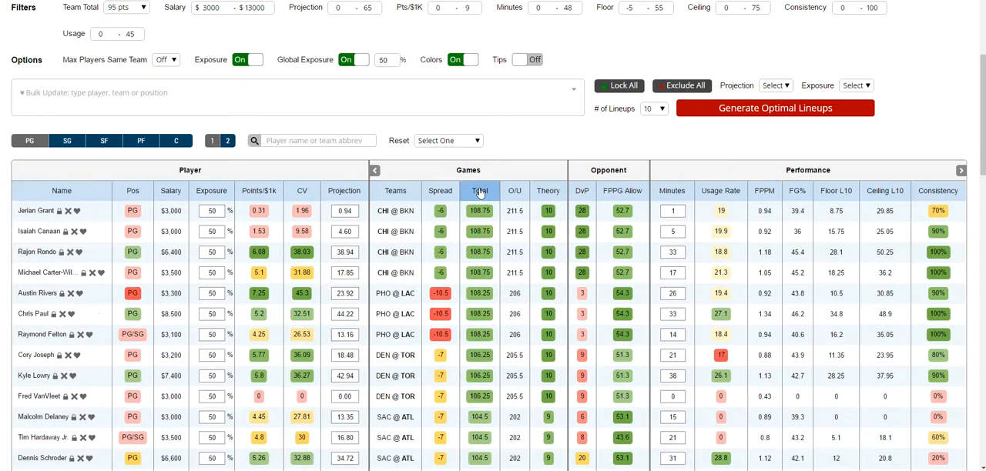
scroll(481, 215, down, 1)
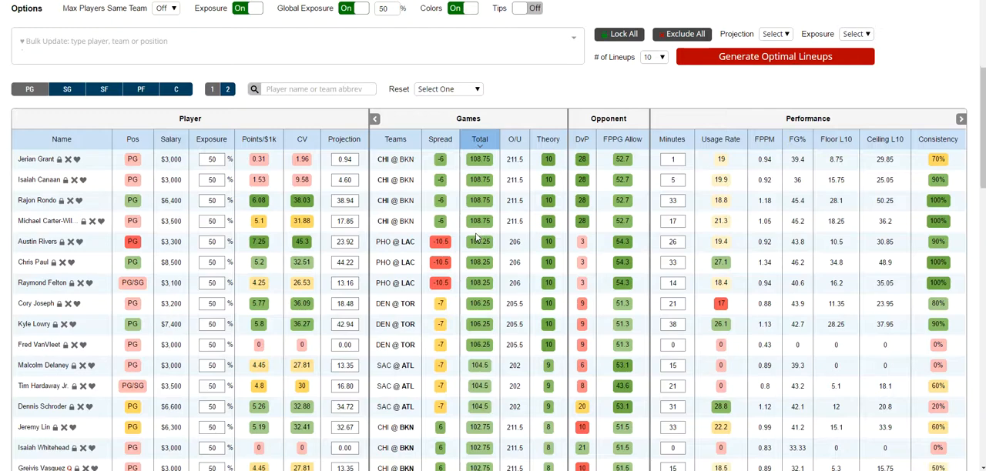
- Select Arron Afflalo, Matt Barnes and Anthony Tolliver of SAC for the bulk update
scroll(477, 239, down, 3)
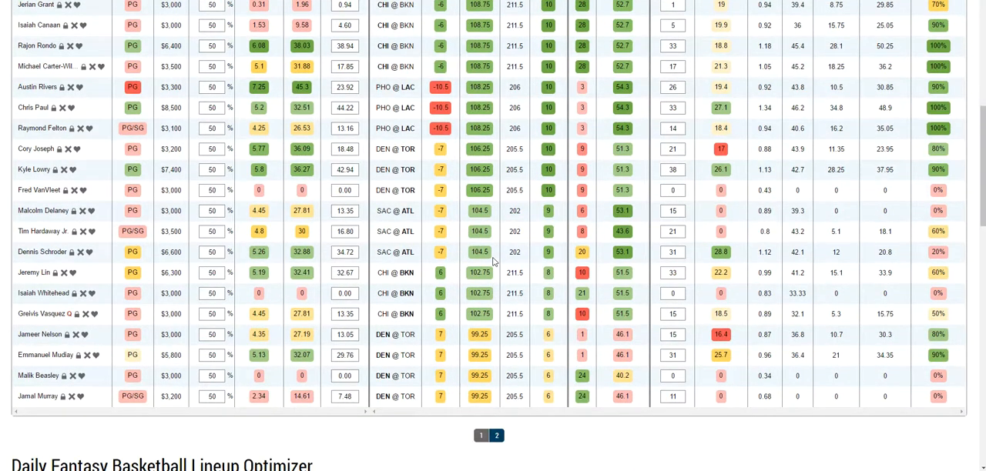
scroll(493, 273, up, 2)
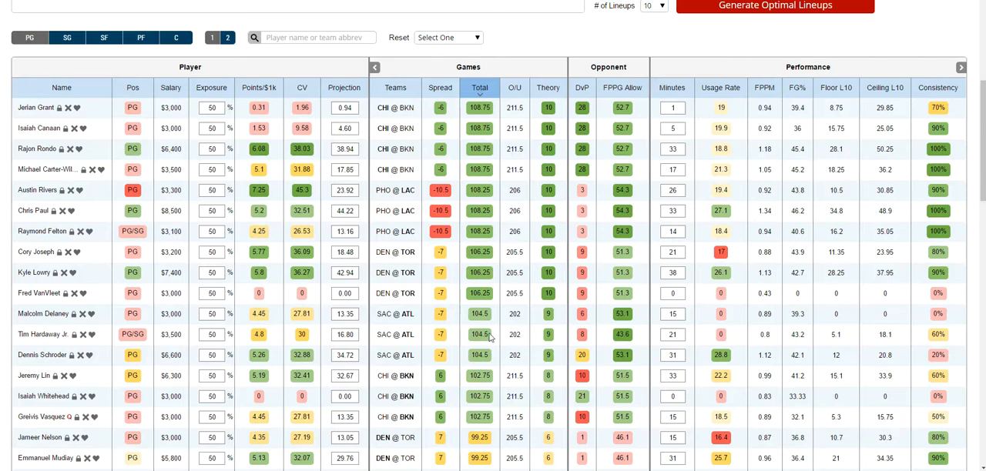
scroll(493, 330, up, 3)
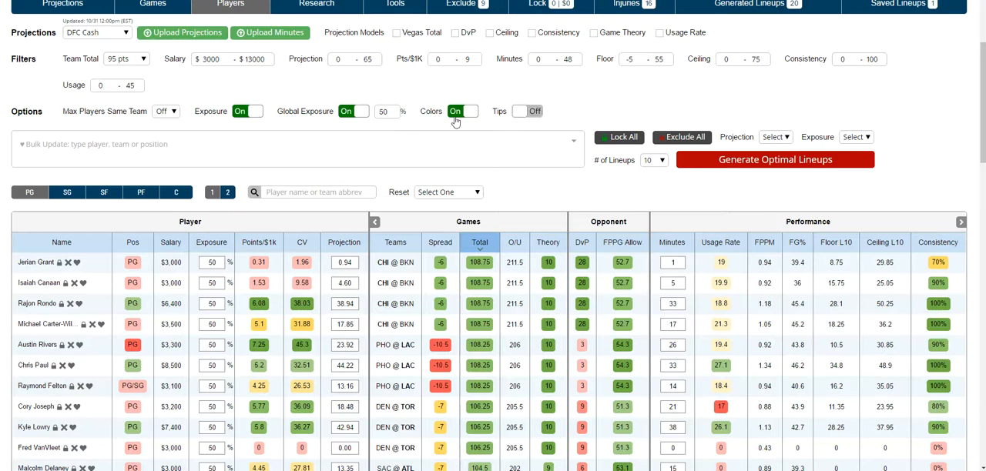
scroll(87, 160, up, 1)
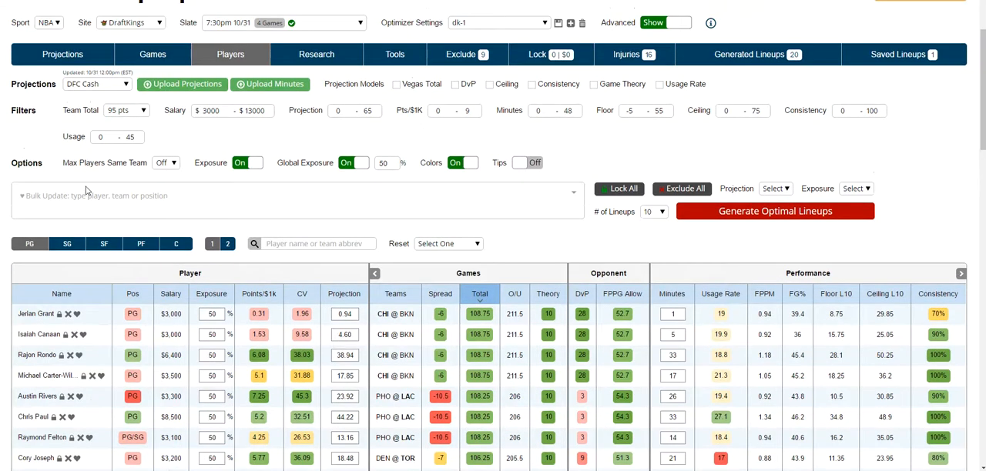
click(177, 211)
click(69, 256)
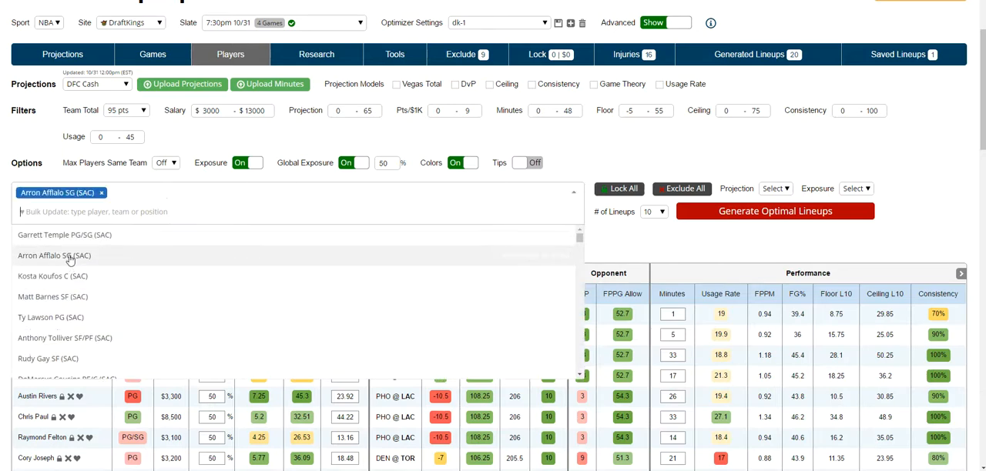
click(66, 302)
click(83, 348)
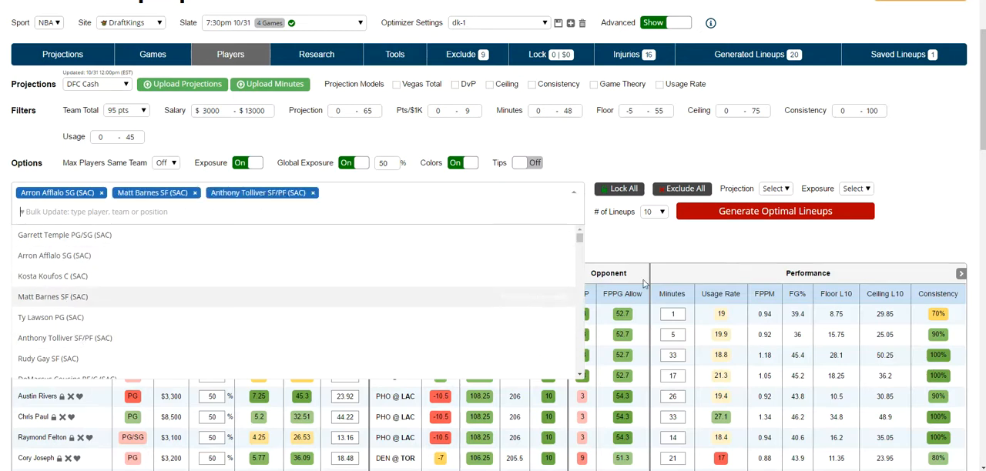
click(716, 242)
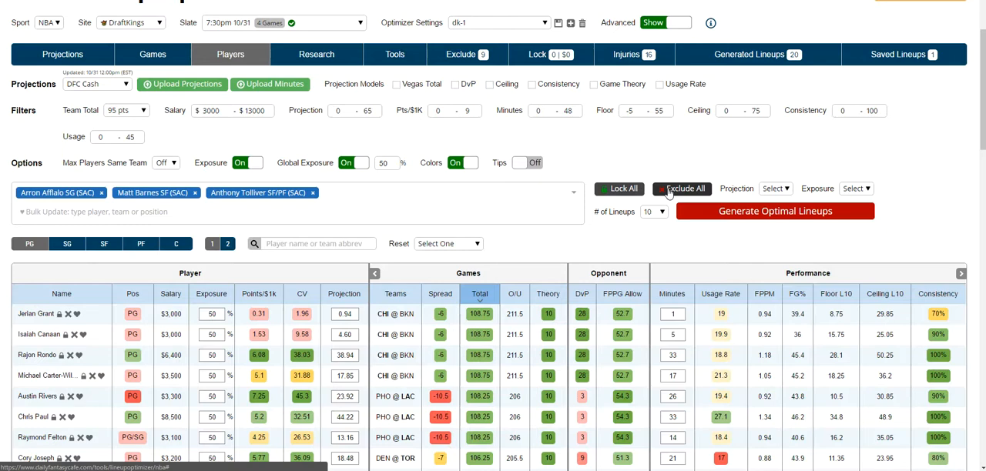
- Look through the bulk Projection adjustment options without applying one
click(778, 190)
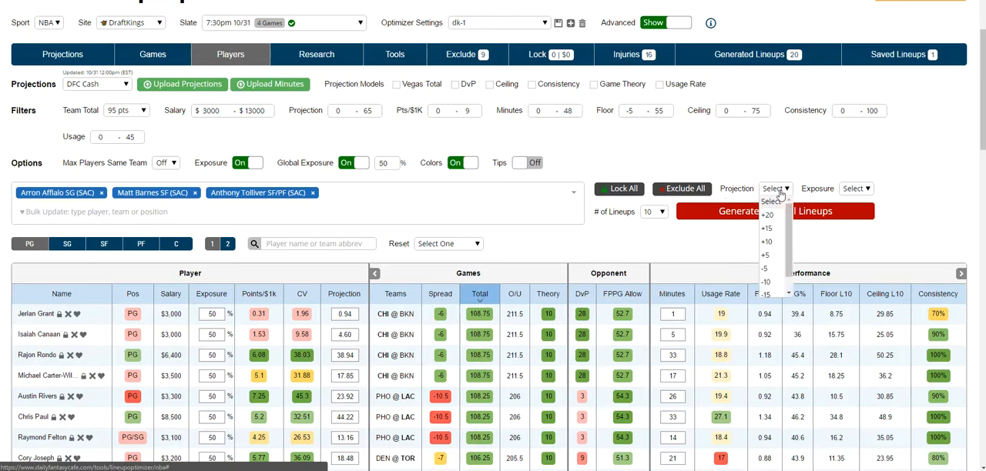
drag(790, 220, 790, 193)
click(772, 213)
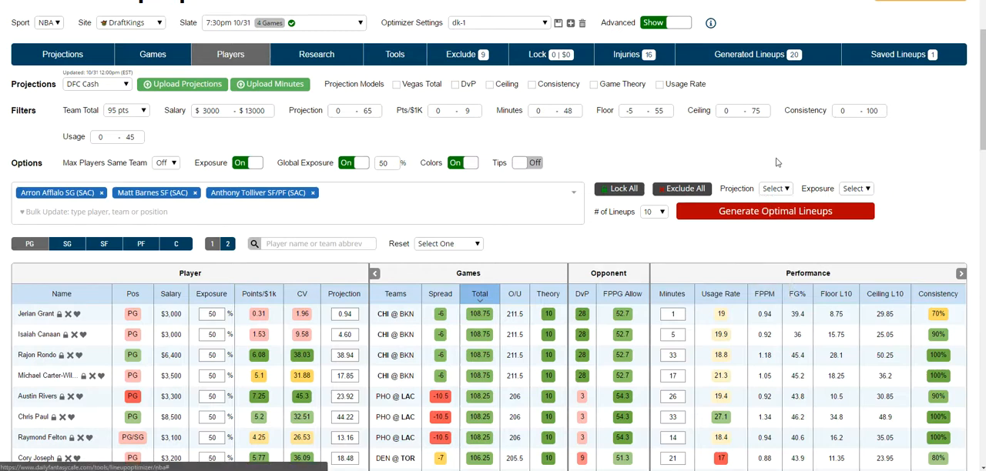
- Search the bulk update for "hawk" and add all Atlanta Hawks players to the selection
click(346, 200)
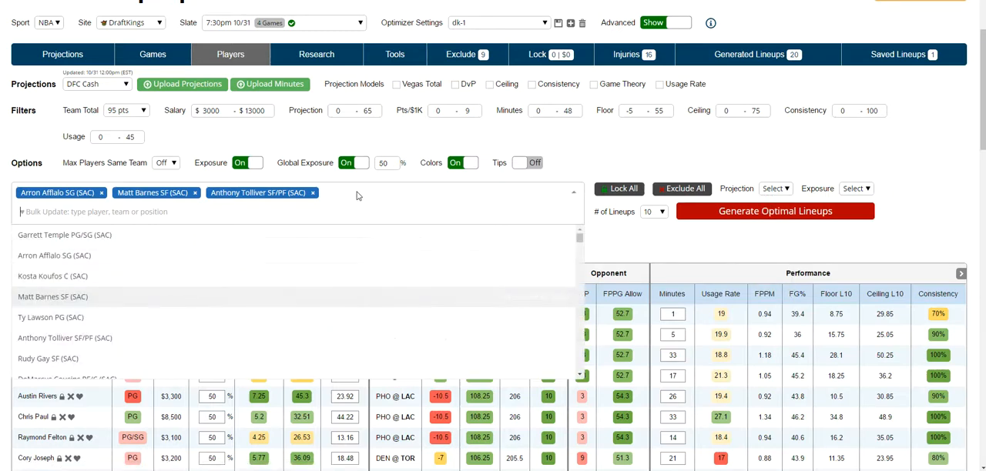
text(hawk)
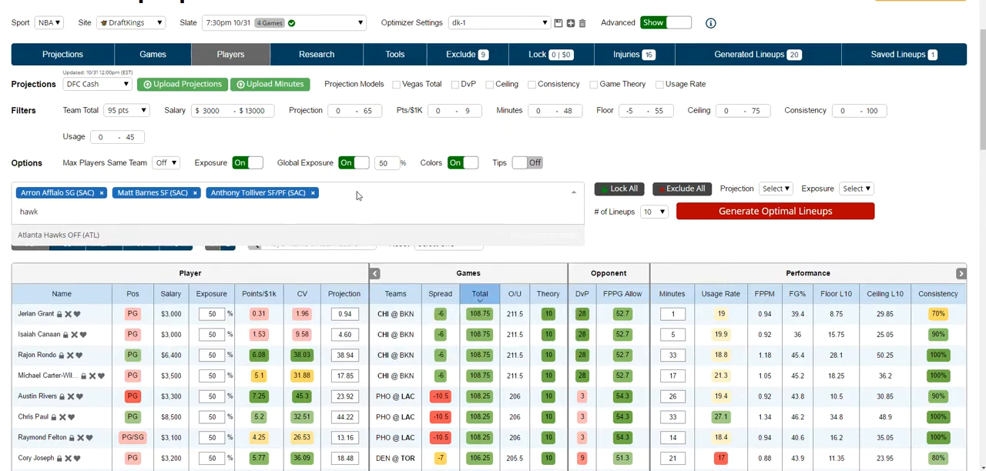
click(75, 241)
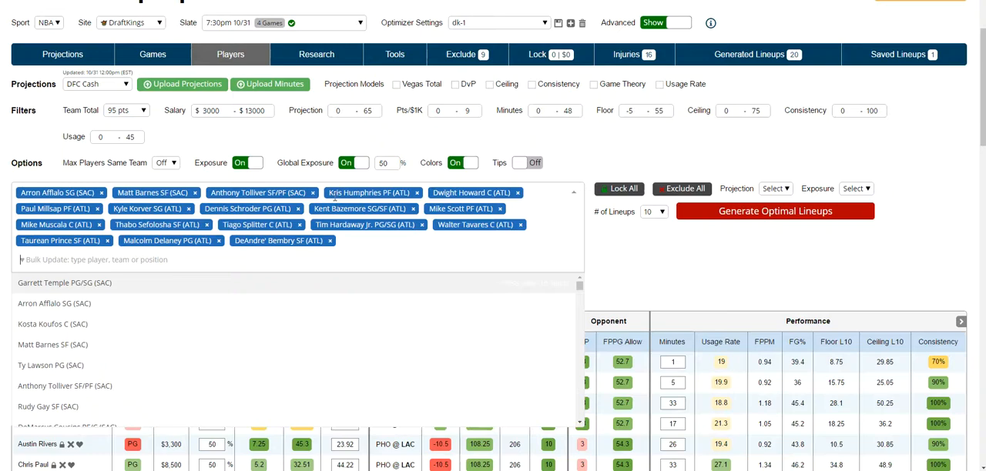
click(710, 261)
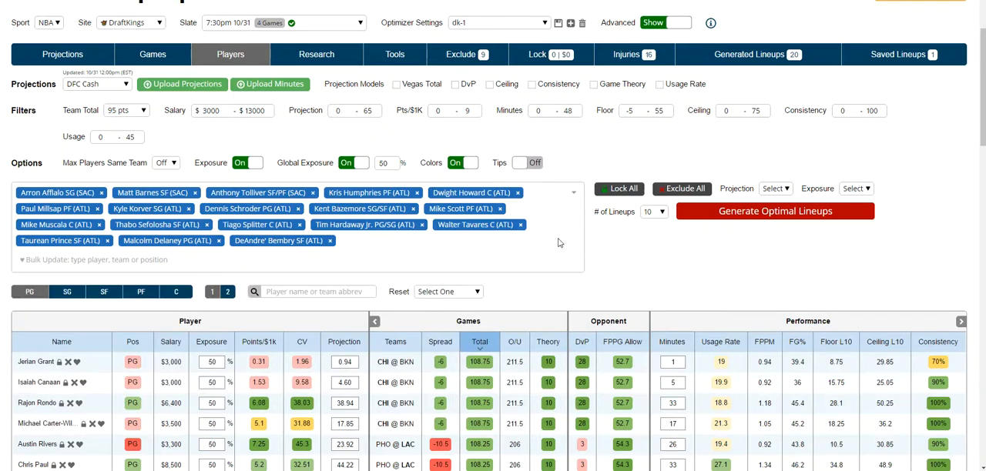
- Raise the projection of all bulk-selected players by +15, and view the bulk Exposure choices without picking one
click(774, 189)
click(757, 247)
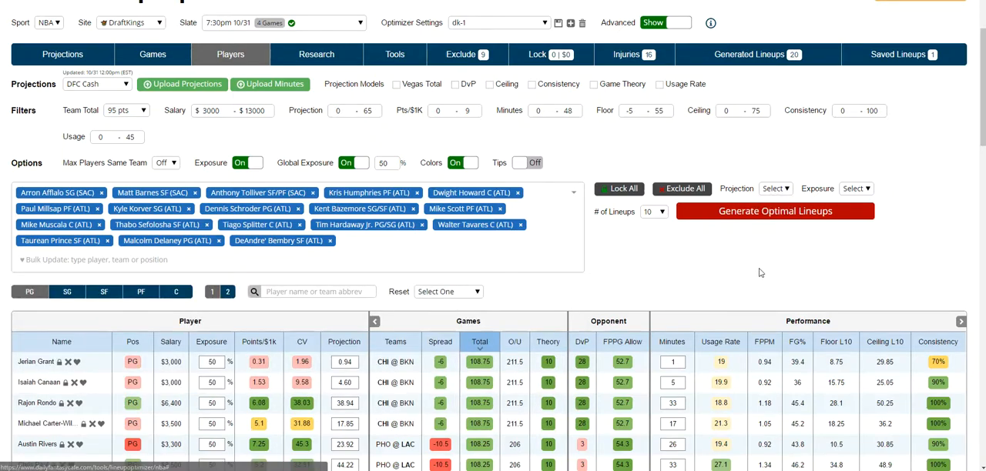
click(777, 188)
click(774, 230)
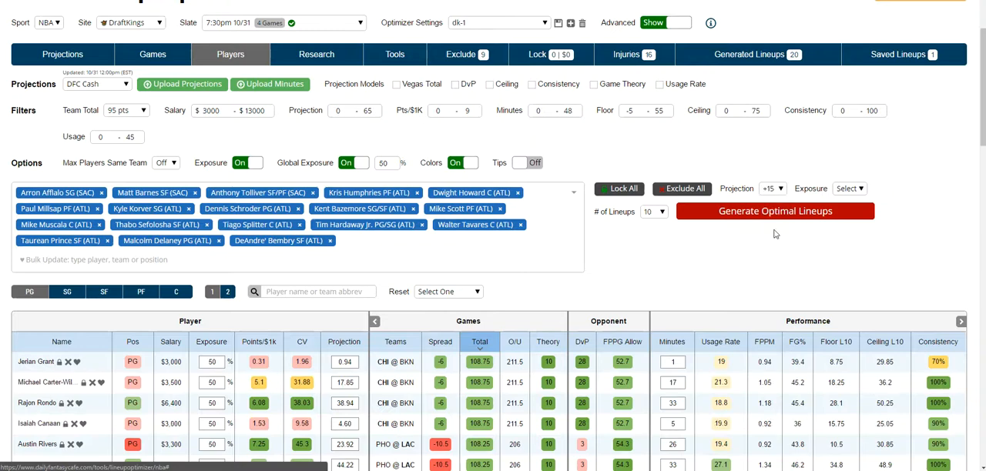
click(853, 193)
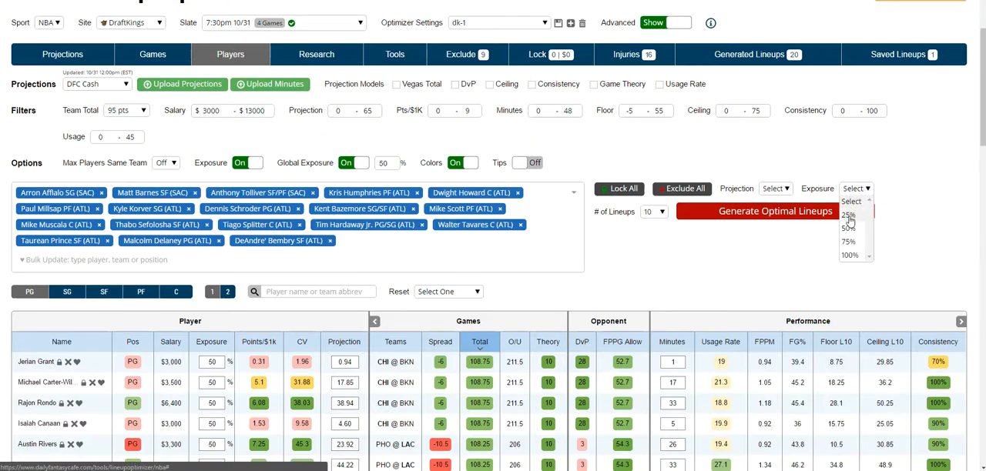
click(851, 192)
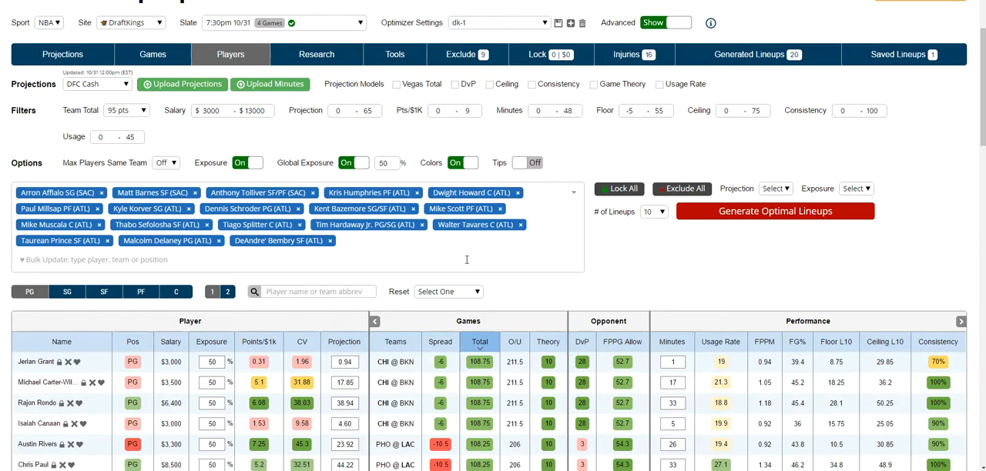
- Favorite Michael Carter-Williams and Isaiah Canaan in the point guard table to add them to the bulk update, leaving Rajon Rondo out
scroll(395, 195, down, 1)
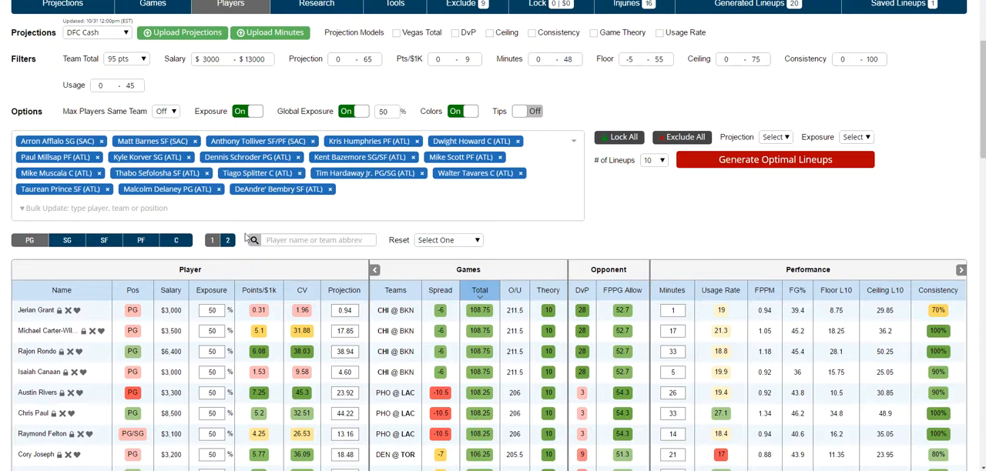
scroll(123, 240, down, 1)
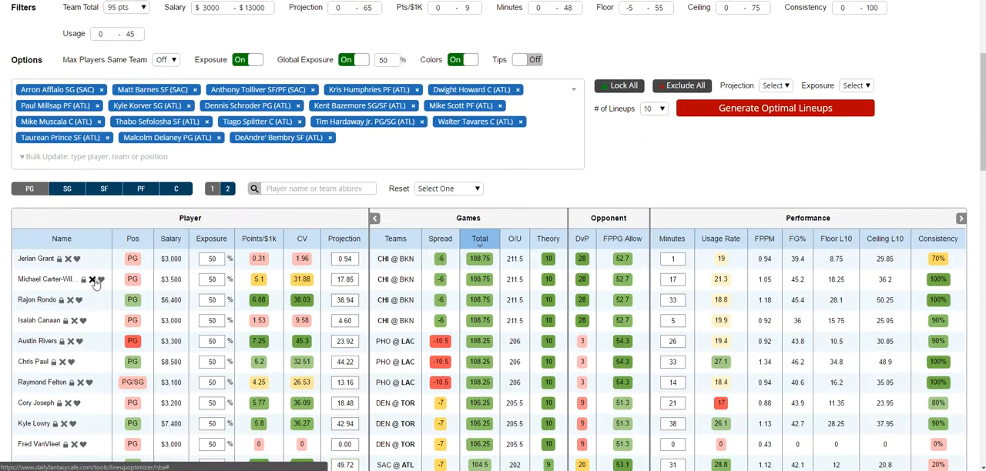
click(100, 281)
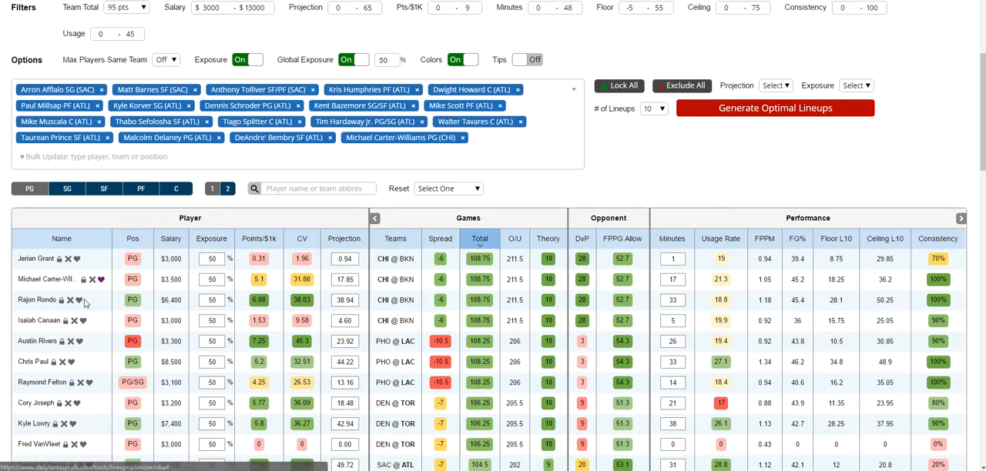
click(78, 300)
click(83, 336)
click(79, 316)
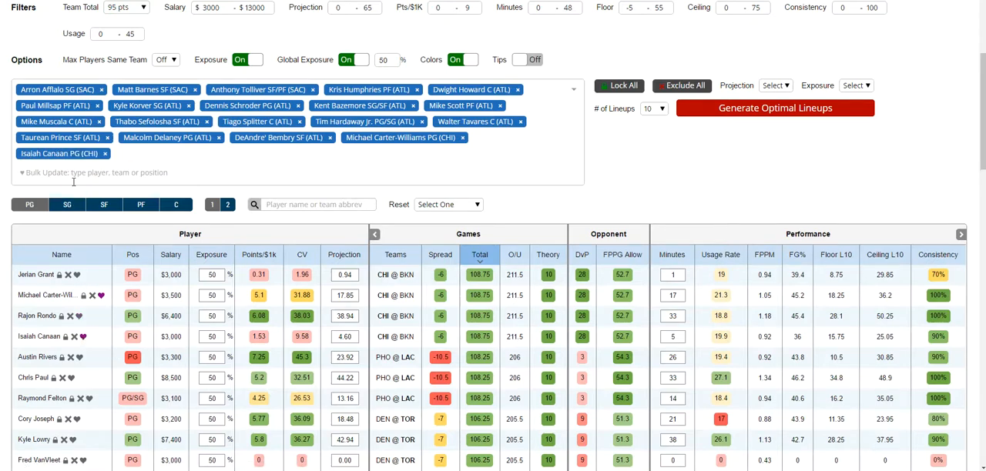
- Filter the players table to show only centers
scroll(73, 181, up, 3)
scroll(58, 220, down, 3)
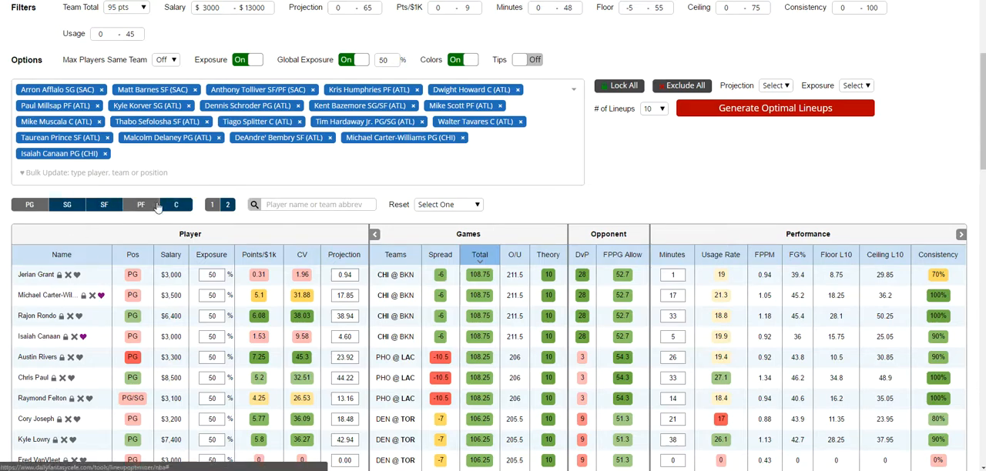
click(185, 208)
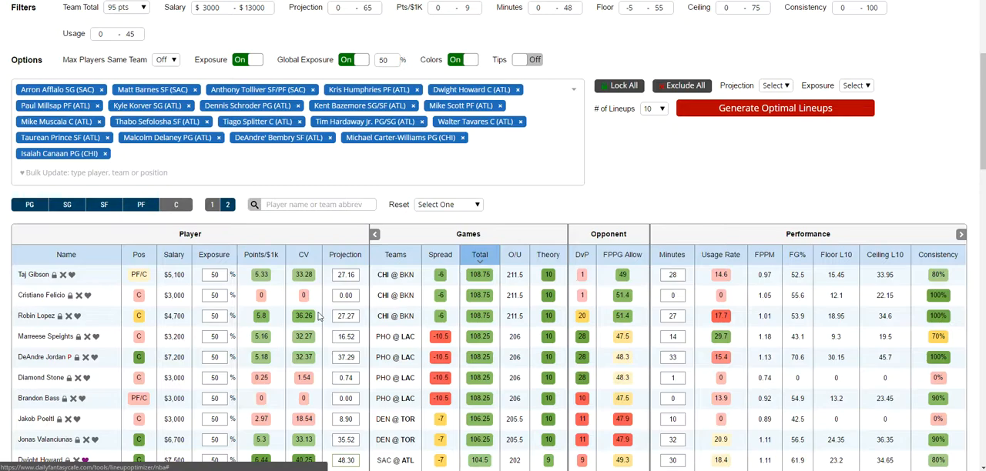
- View the Projections table for all positions with its player search field, and return to the players table
scroll(399, 289, up, 3)
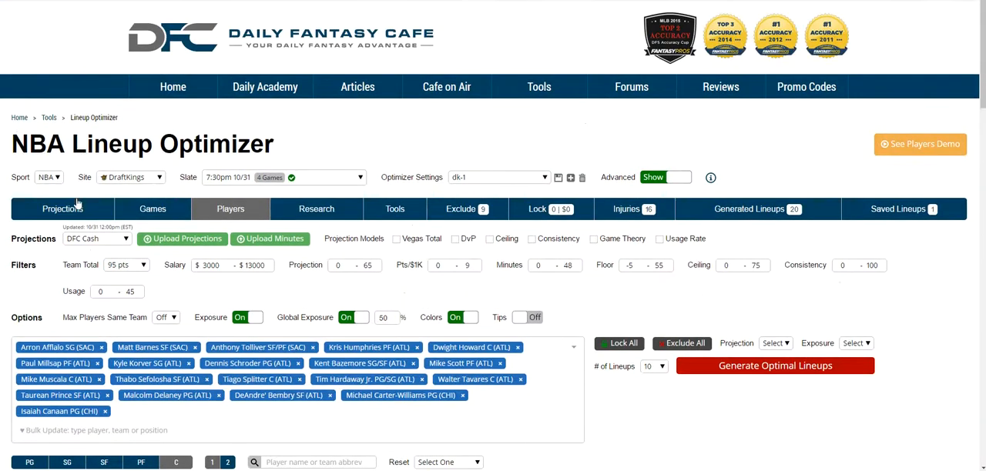
scroll(182, 224, down, 5)
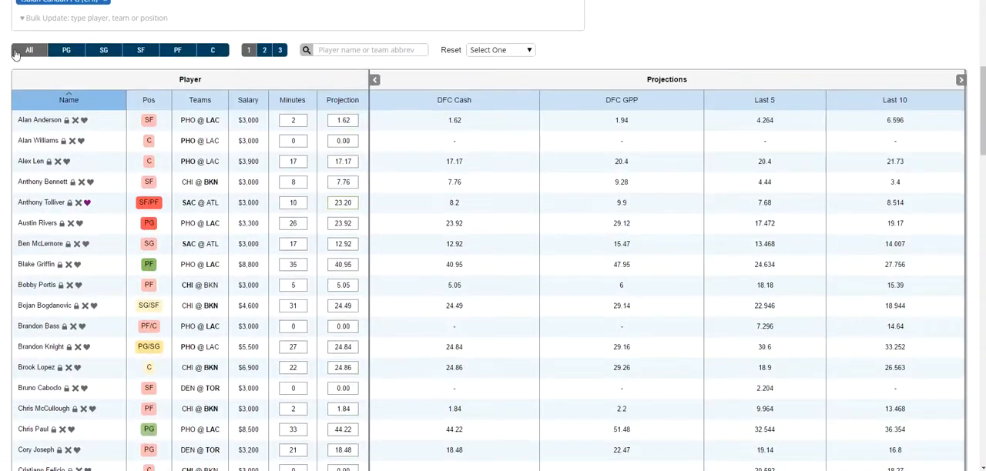
scroll(252, 343, up, 1)
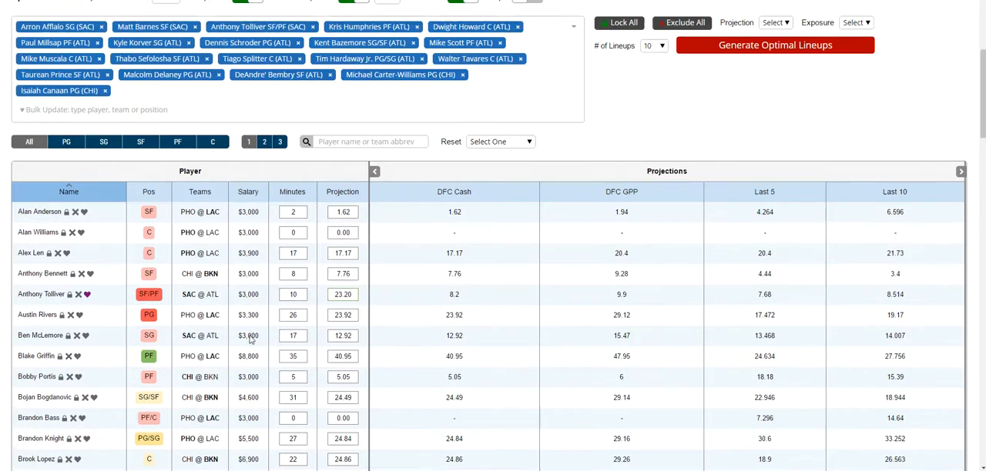
click(344, 156)
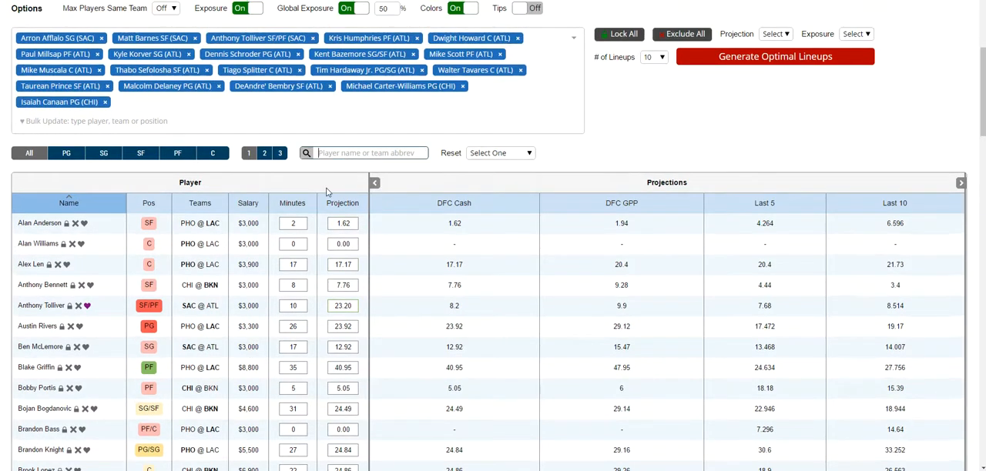
scroll(330, 193, up, 2)
click(231, 108)
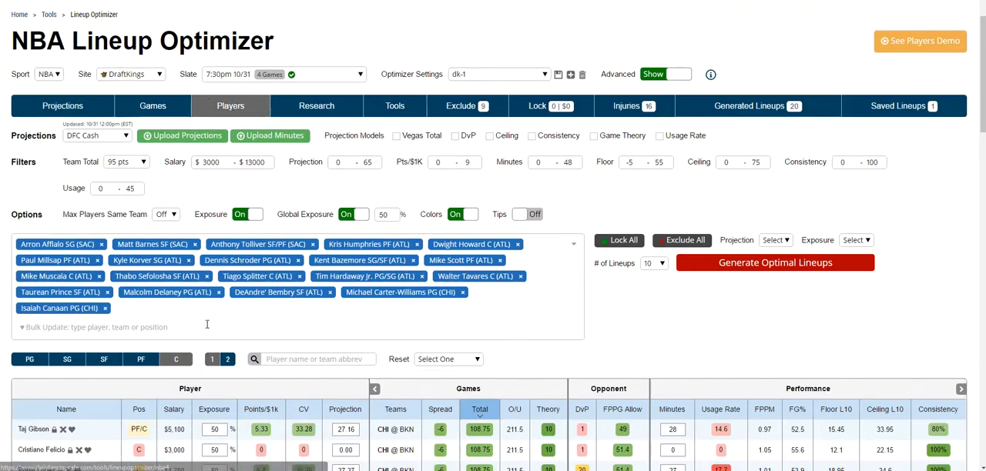
- Switch the players table through the power forwards and shooting guards, and return to the centers
scroll(323, 346, down, 1)
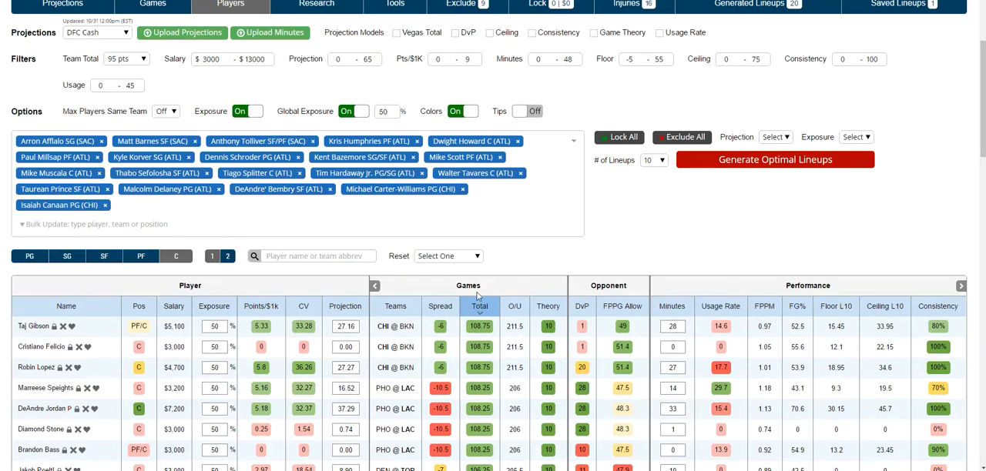
click(141, 258)
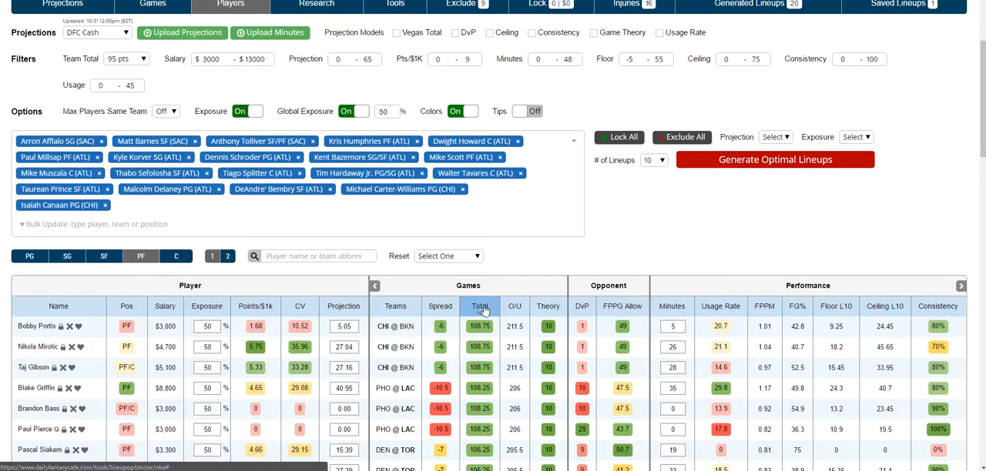
click(67, 258)
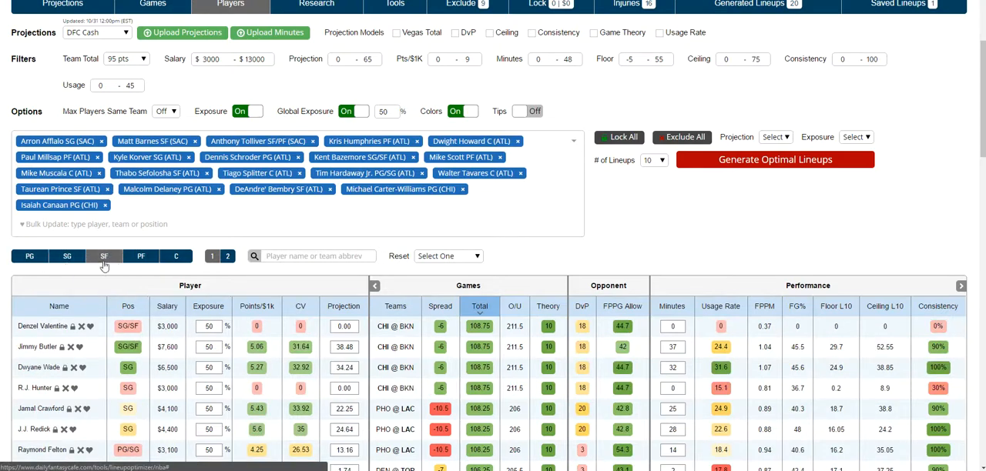
click(137, 262)
click(177, 263)
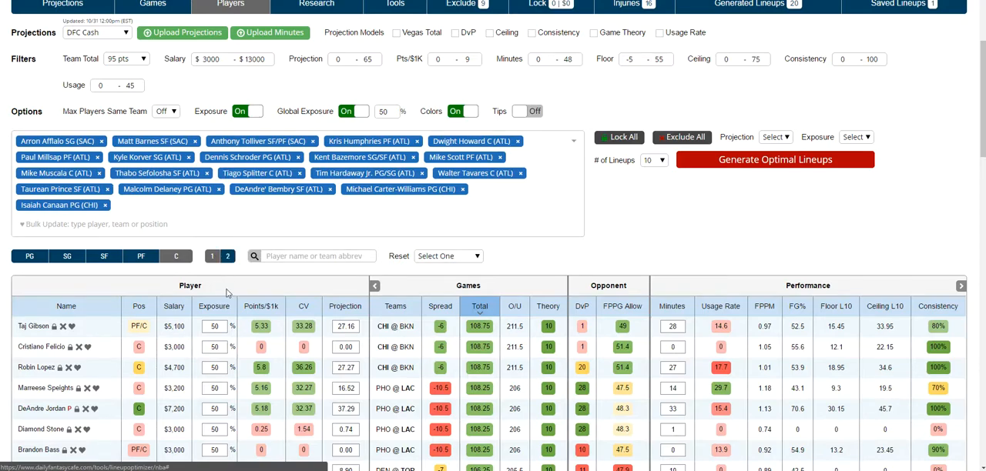
- View the second page of the centers list
scroll(273, 302, down, 3)
scroll(272, 299, up, 2)
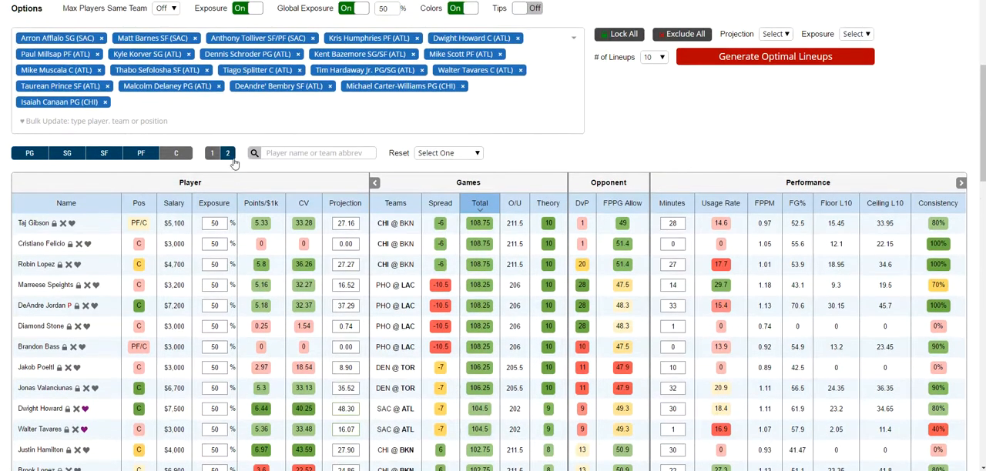
click(228, 155)
scroll(281, 244, down, 1)
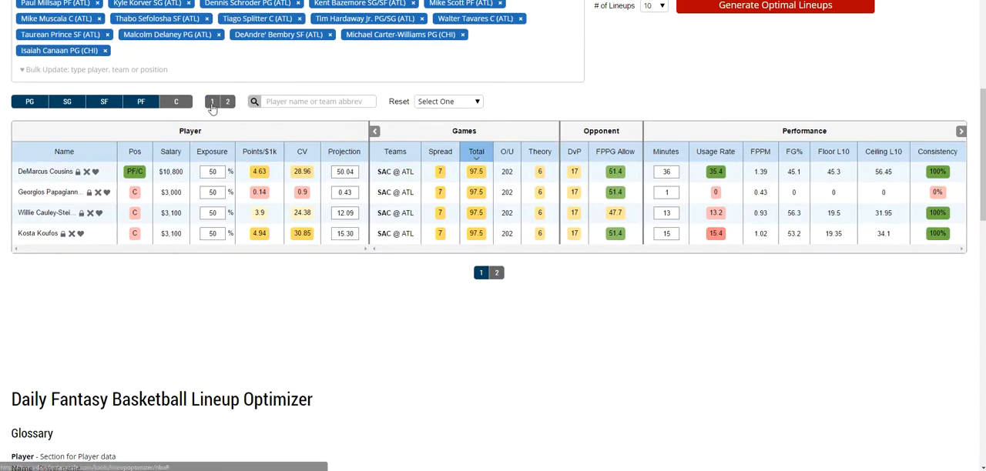
- Search the centers table for the team abbreviation "atl"
click(321, 100)
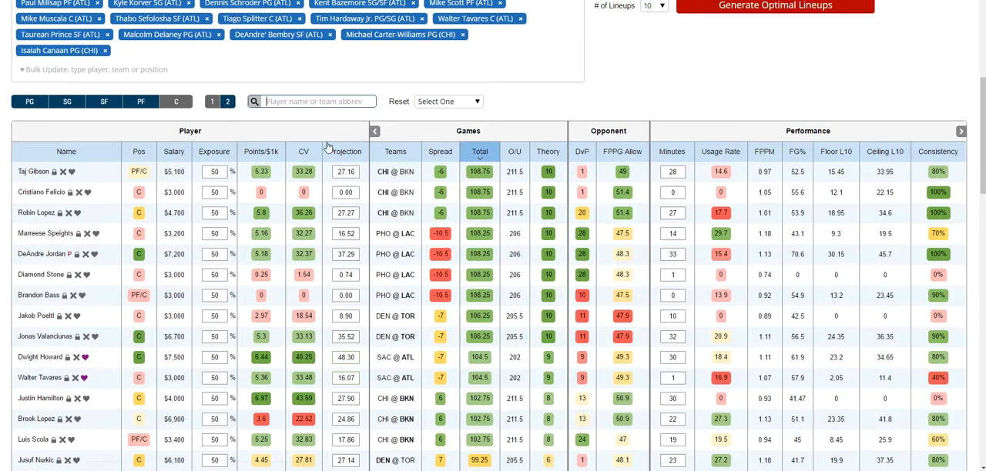
text(atl)
scroll(314, 135, up, 1)
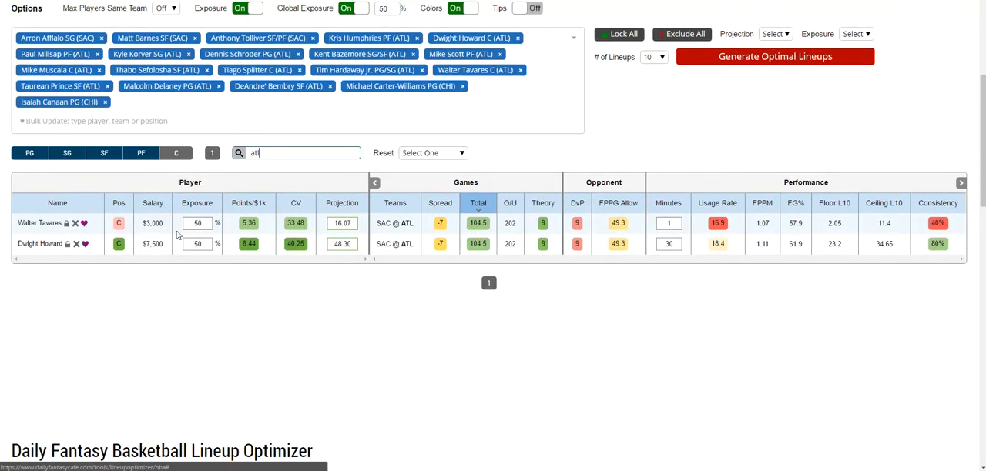
- Reset the Bulk Update selection to clear all the listed players
scroll(335, 332, up, 3)
scroll(335, 333, down, 2)
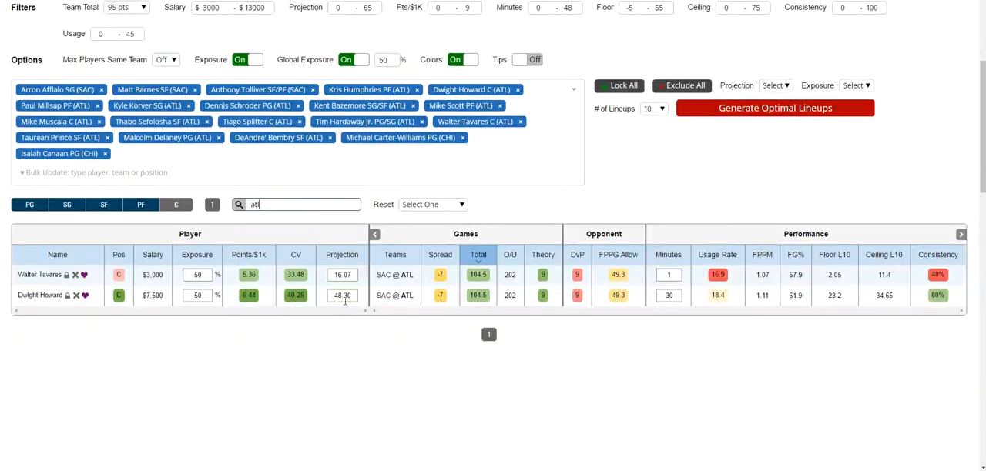
click(449, 205)
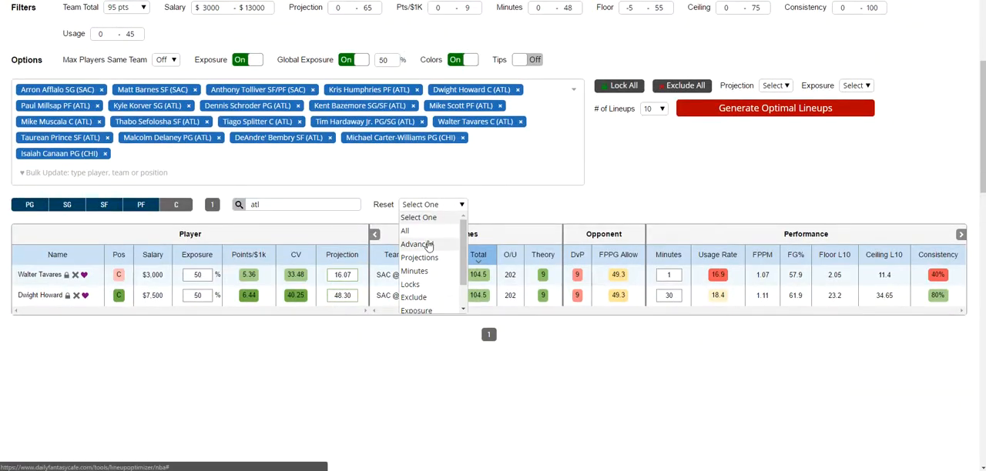
scroll(432, 295, down, 1)
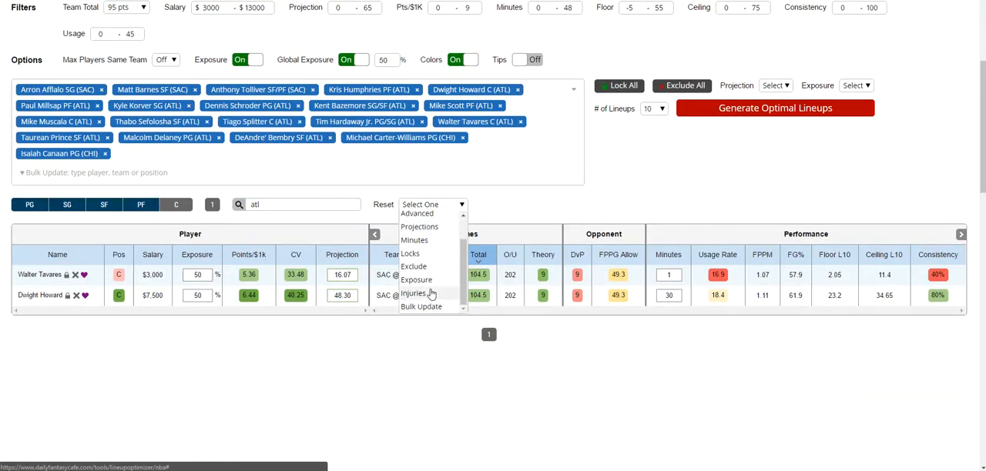
click(423, 365)
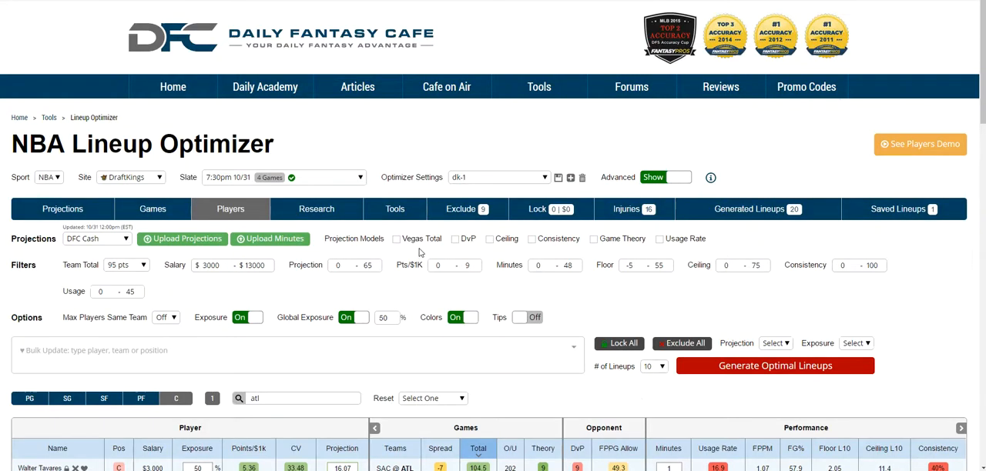
- Reset the adjusted player projections to their default values
scroll(422, 252, down, 2)
click(432, 304)
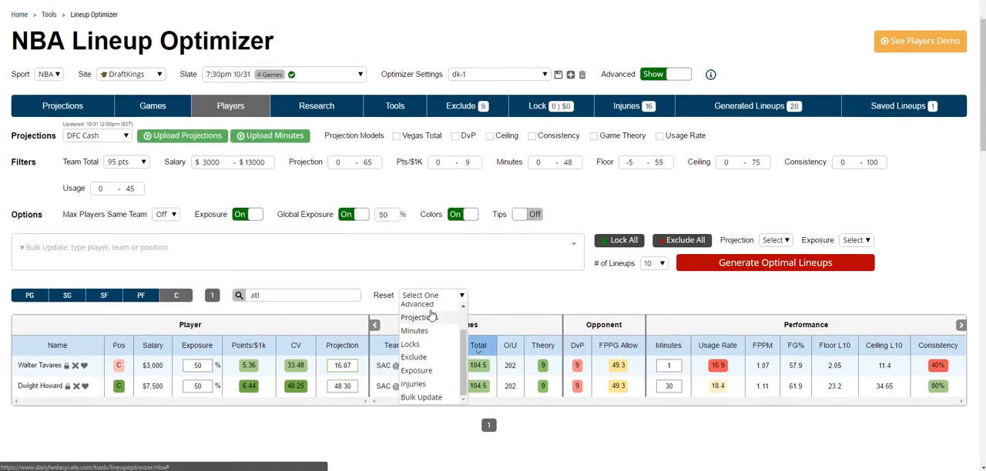
click(430, 330)
scroll(452, 210, down, 4)
click(451, 194)
click(438, 216)
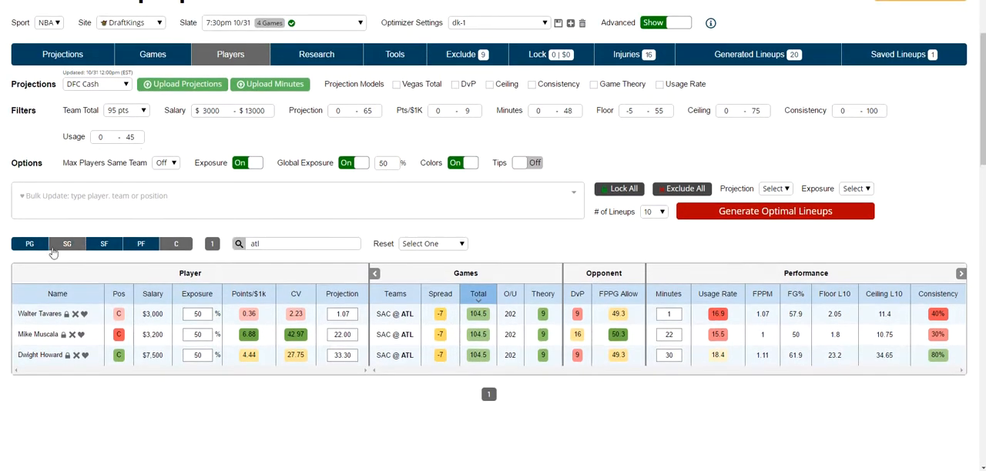
- Switch the players table to the point guards and clear the "atl" search
click(30, 243)
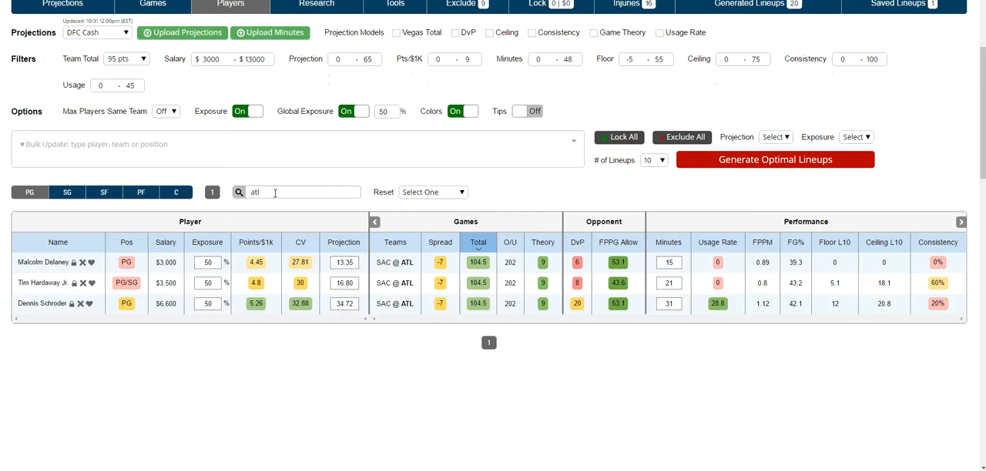
click(275, 193)
key(BackSpace)
key(BackSpace)
key(BackSpace)
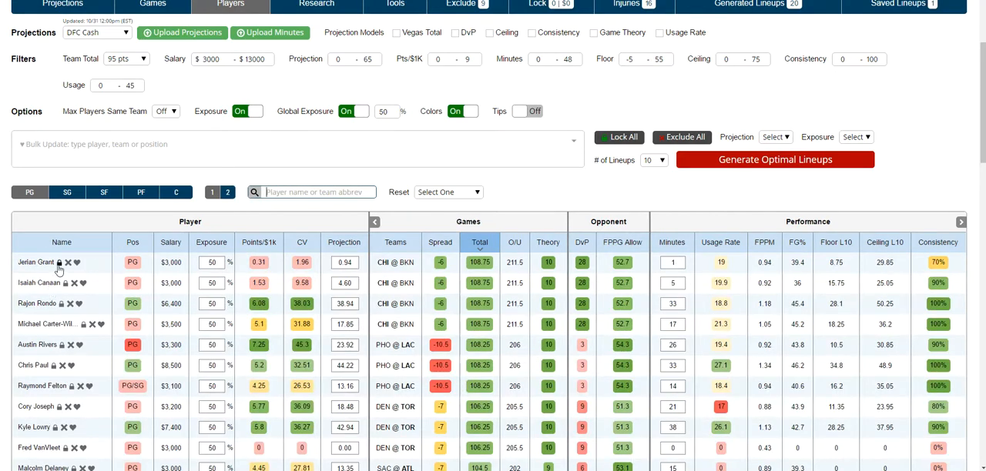
- Lock Jerian Grant, view the list of locked players, and return to the players table
click(59, 262)
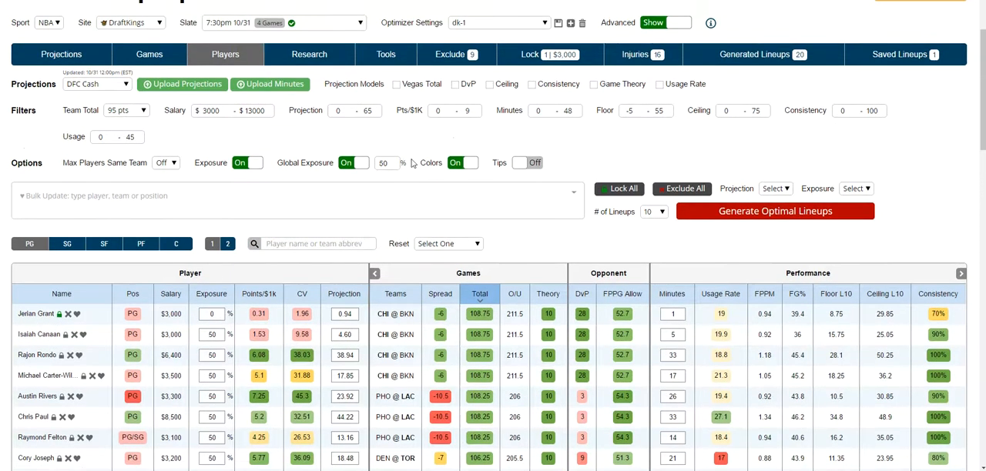
click(545, 61)
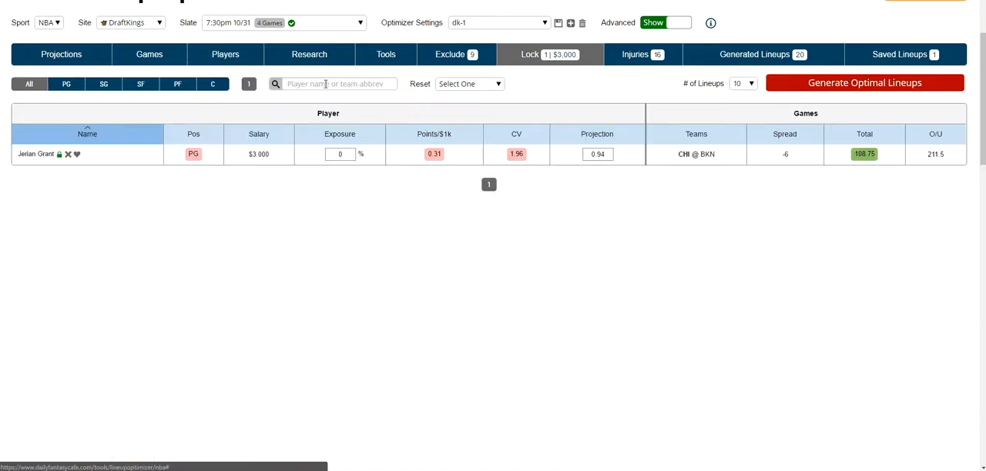
click(221, 61)
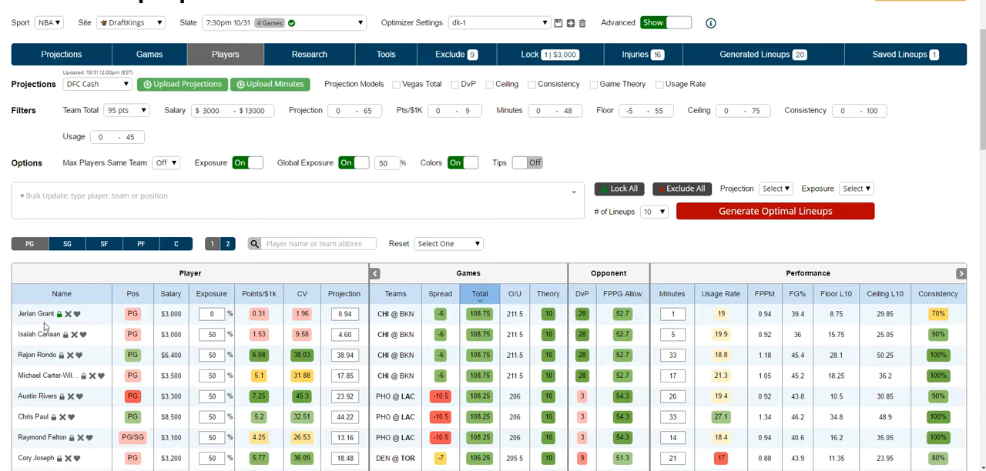
- Exclude Isaiah Canaan and Jerian Grant, check the list of excluded players, and return to the players table
click(74, 334)
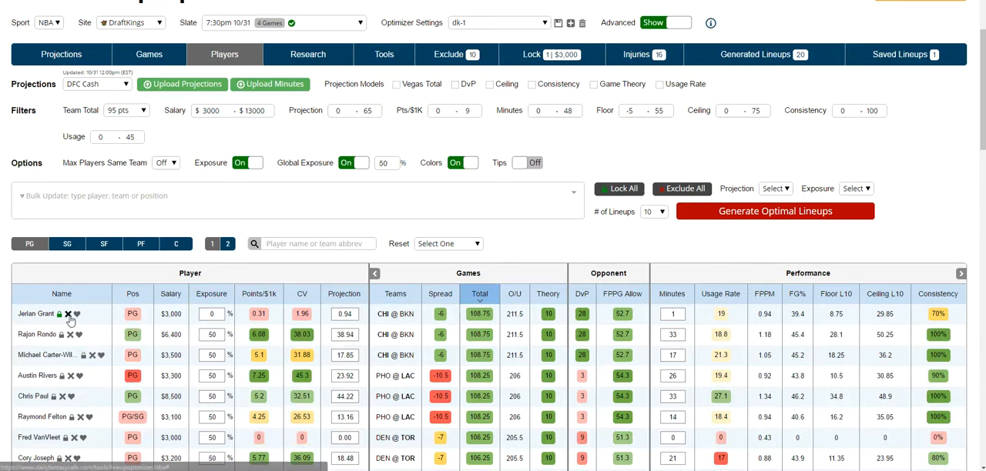
click(67, 314)
click(495, 59)
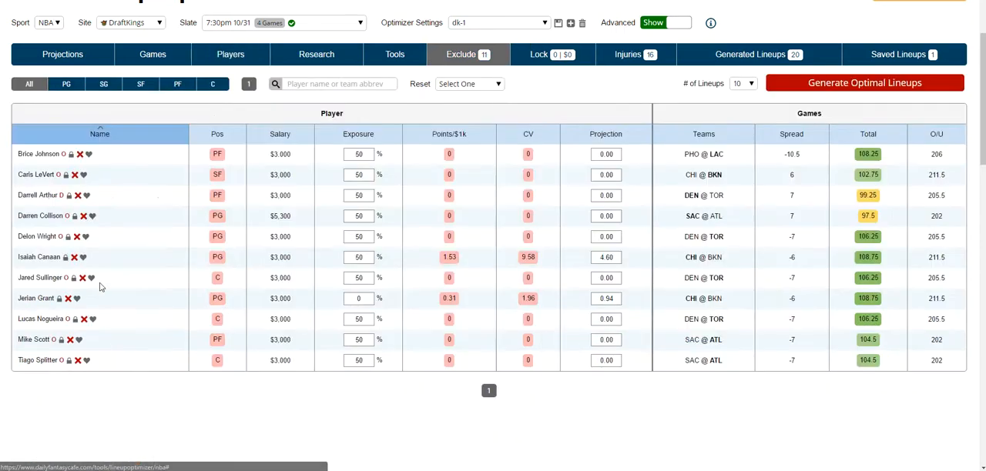
click(230, 54)
scroll(144, 281, down, 1)
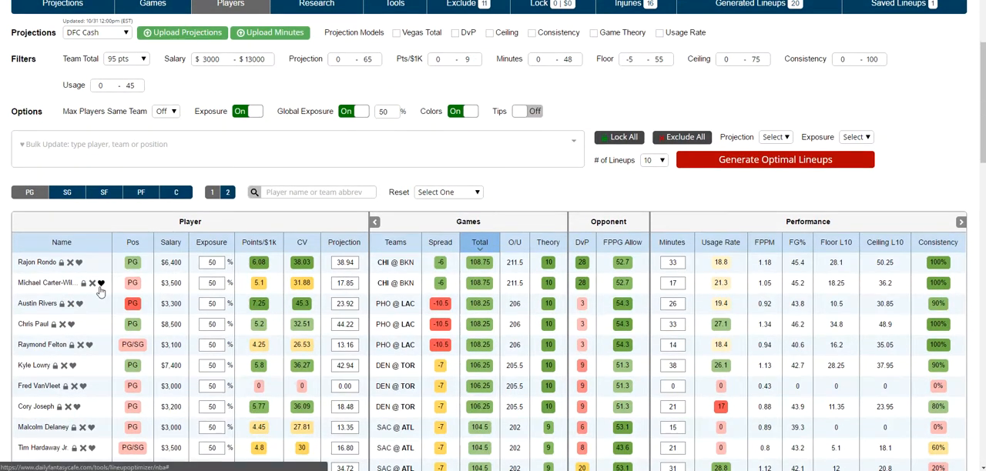
- Sort the point guards in descending order, first by position and after that by CV
click(138, 247)
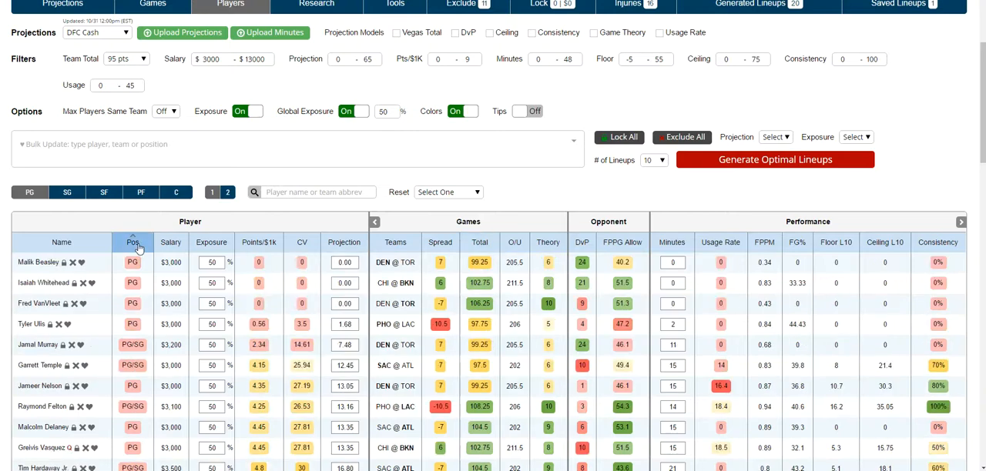
click(138, 245)
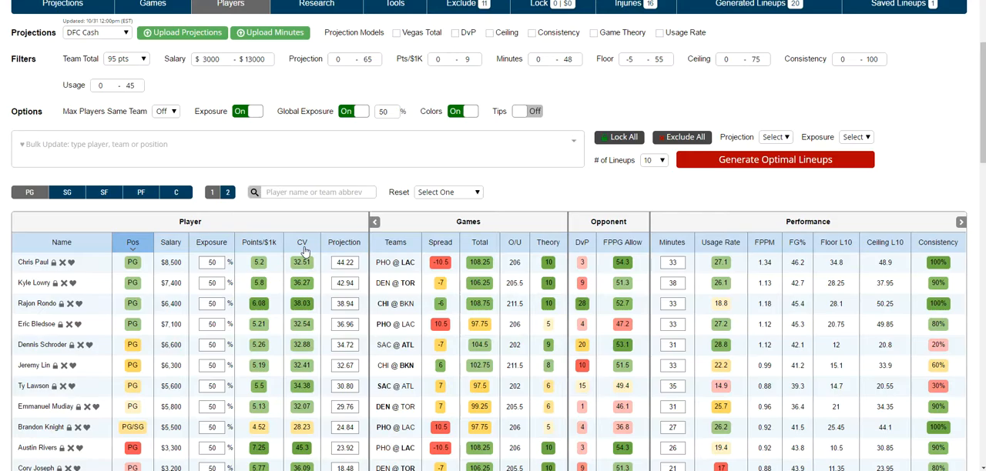
mouse_move(981, 116)
mouse_down()
mouse_move(981, 391)
mouse_move(981, 107)
mouse_up()
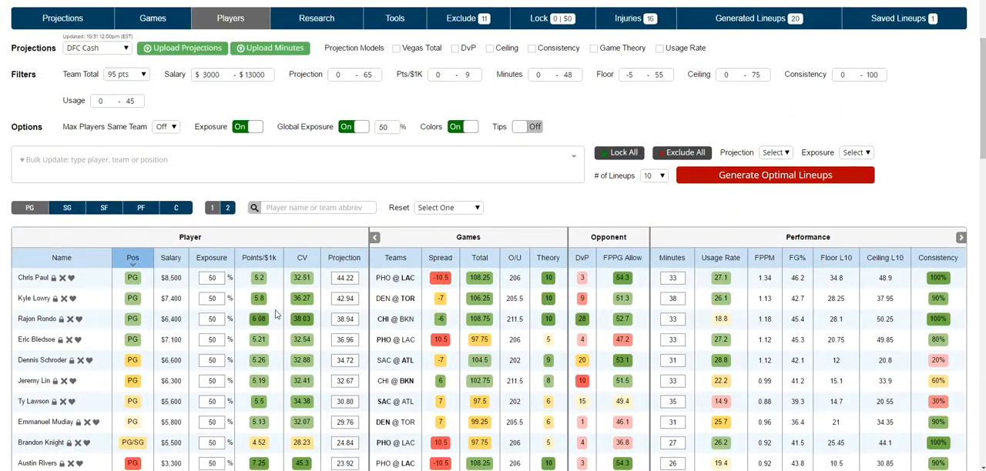
scroll(320, 318, down, 1)
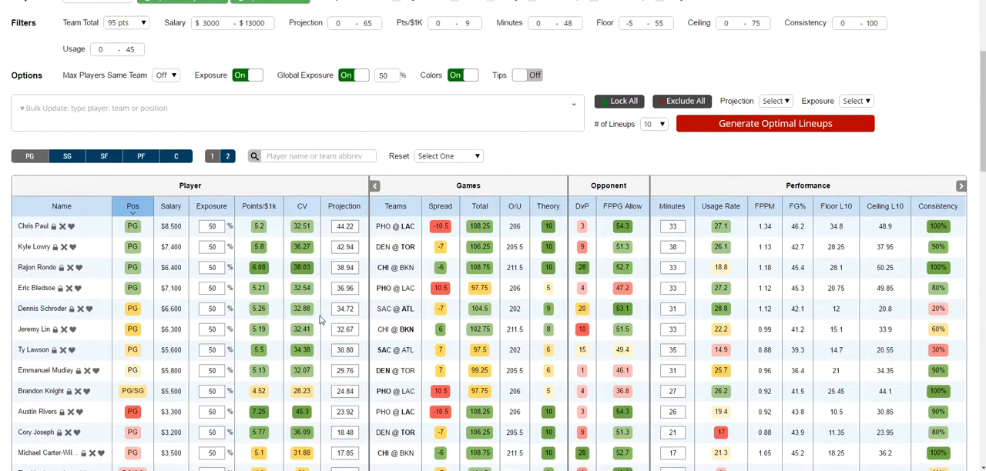
scroll(320, 319, down, 1)
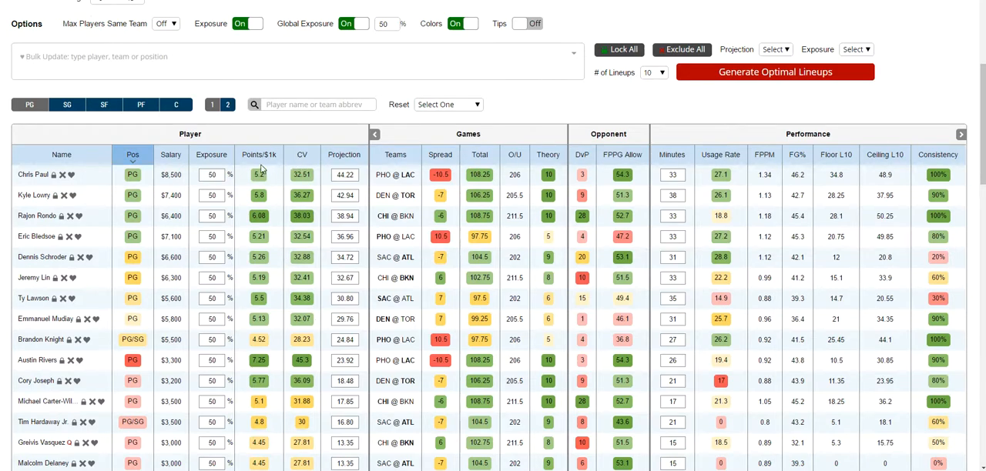
click(301, 157)
click(302, 158)
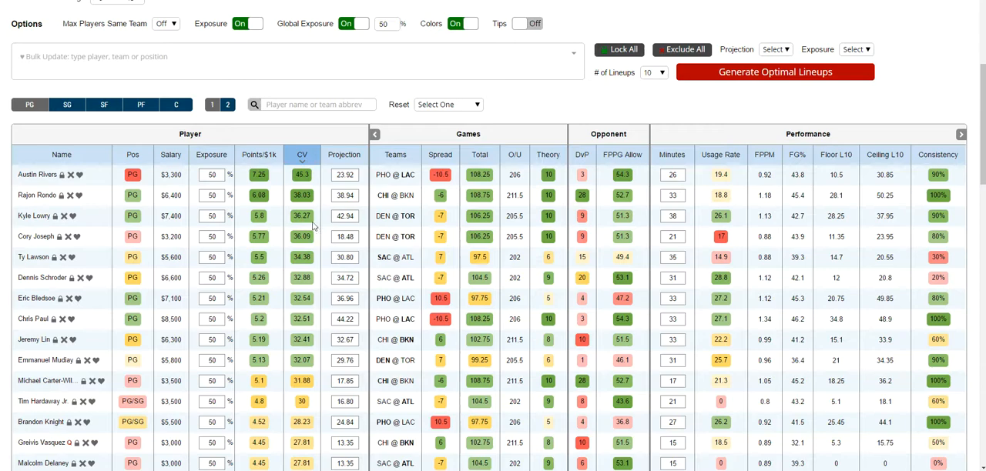
- Set Austin Rivers's projection to 250
double_click(341, 176)
text(250)
click(479, 165)
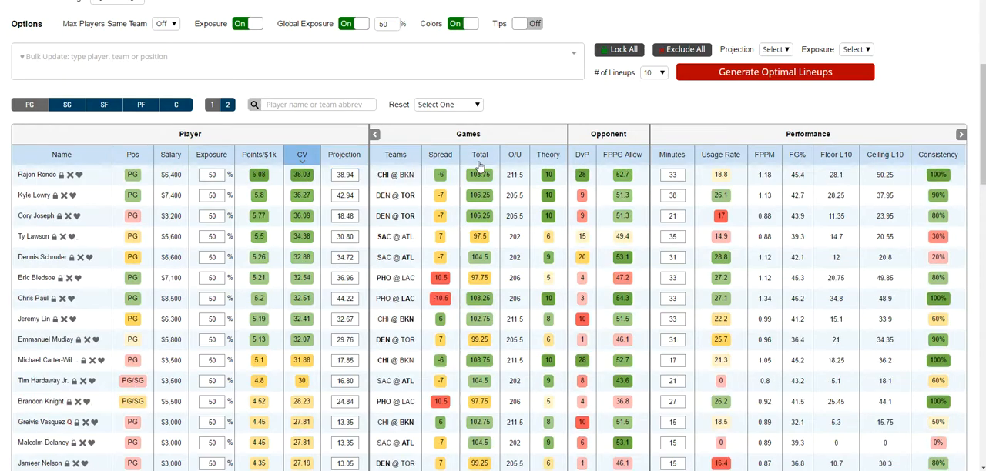
- Sort the point guards by projection in descending order
scroll(449, 227, up, 2)
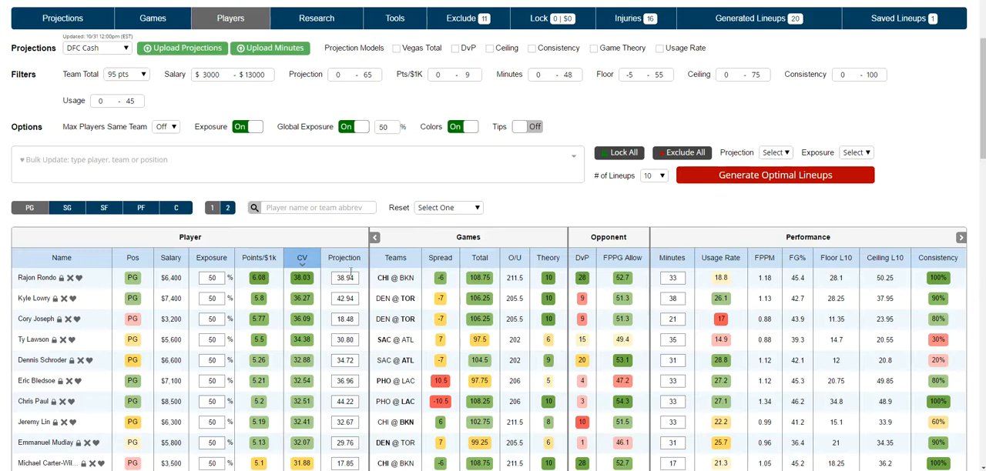
click(344, 262)
click(343, 263)
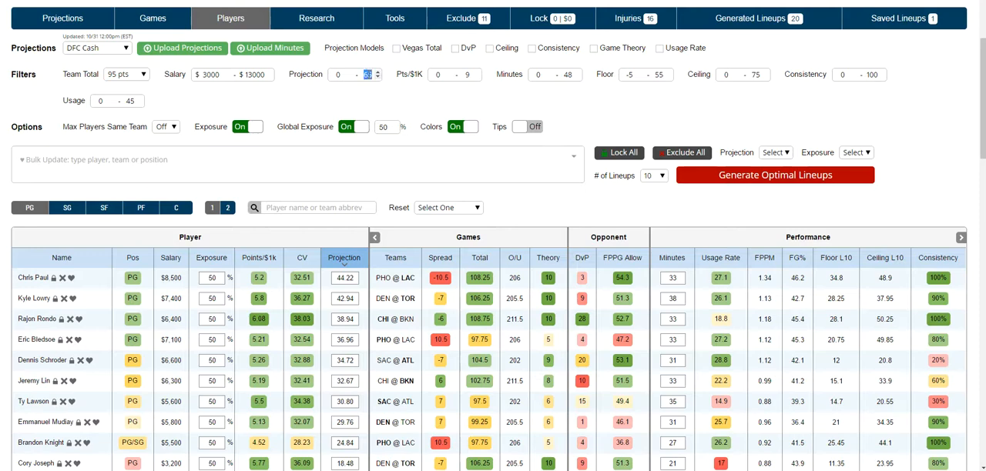
- Raise the maximum of the Projection filter to 251 and of the Pts/$1K filter to 100
text(250)
text(100)
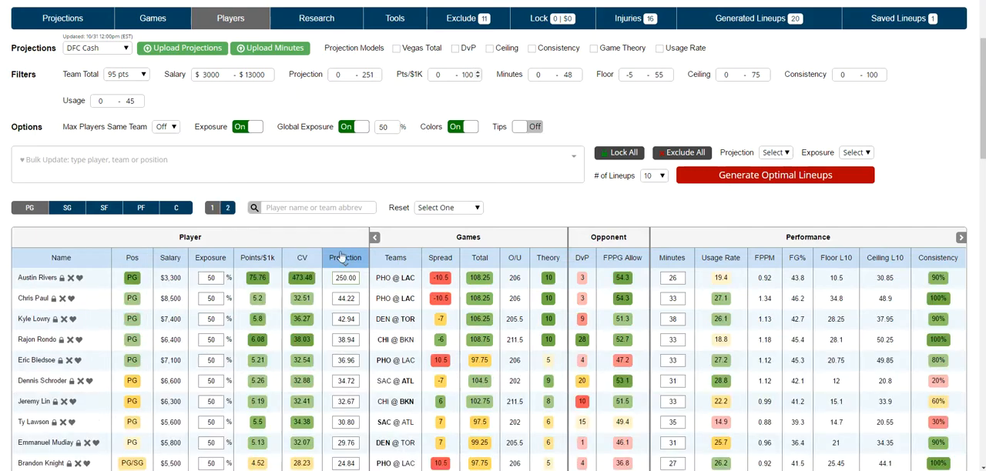
click(515, 91)
- Set Chris Paul's projection to 30 and check the difference from his original projection
click(266, 279)
click(346, 300)
text(30)
key(Return)
mouse_move(344, 428)
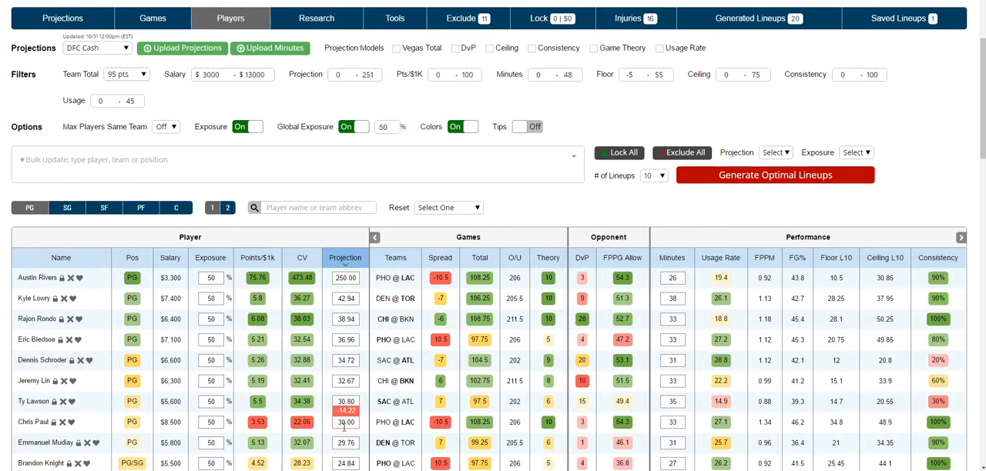
scroll(349, 423, down, 3)
mouse_move(348, 322)
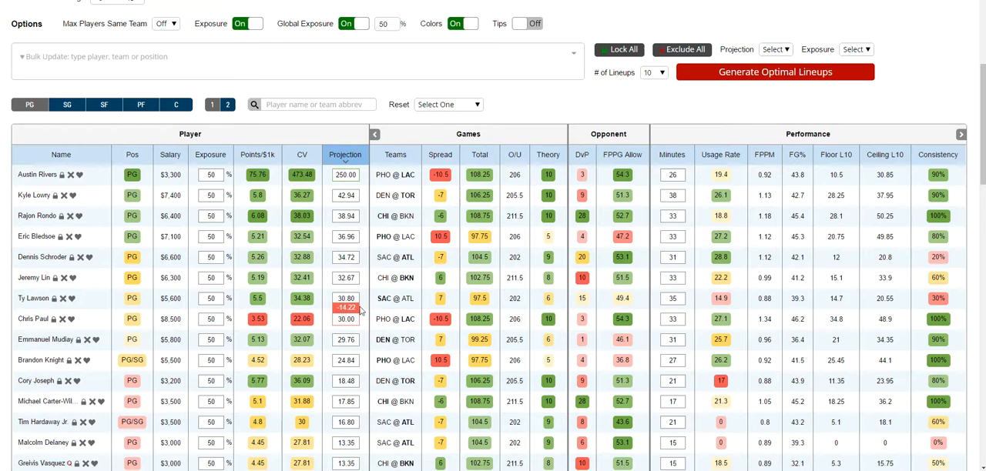
- Set Austin Rivers's minutes to 30 and check his recalculated projection
double_click(677, 173)
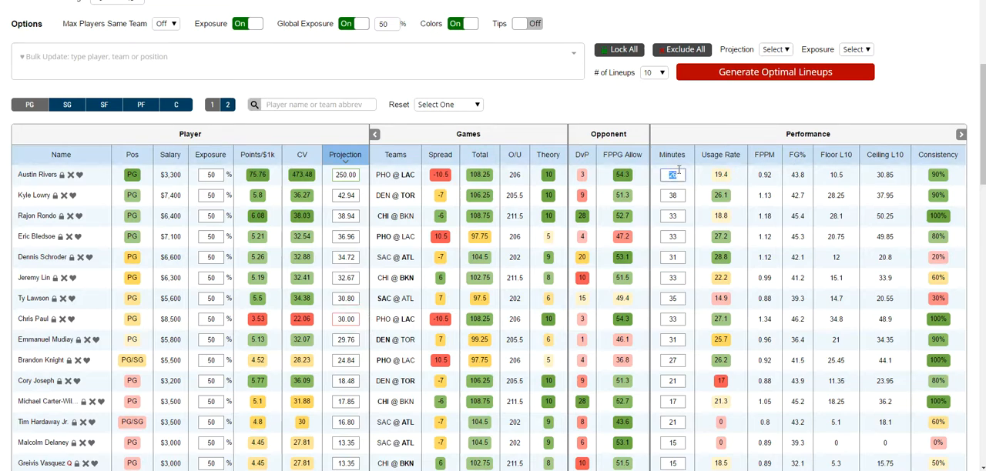
key(Return)
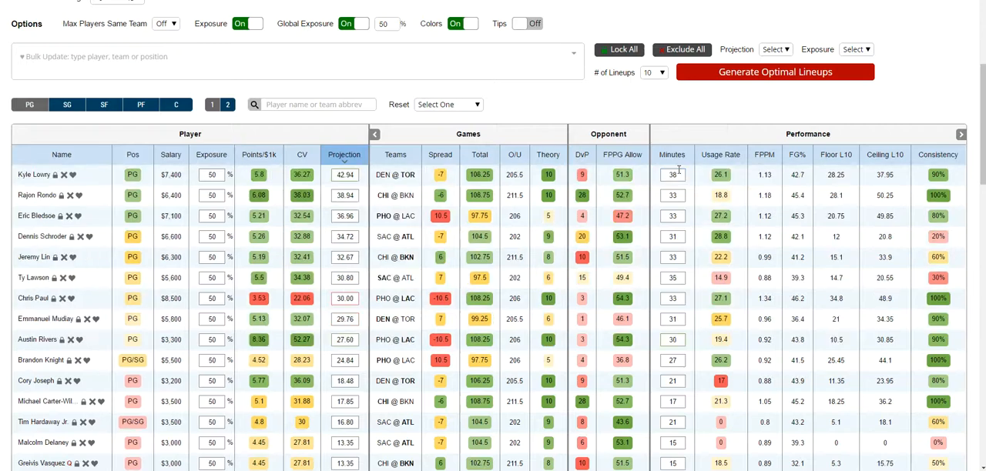
click(676, 339)
mouse_move(349, 341)
- Sort the point guards by Theory rating in descending order
scroll(308, 281, up, 2)
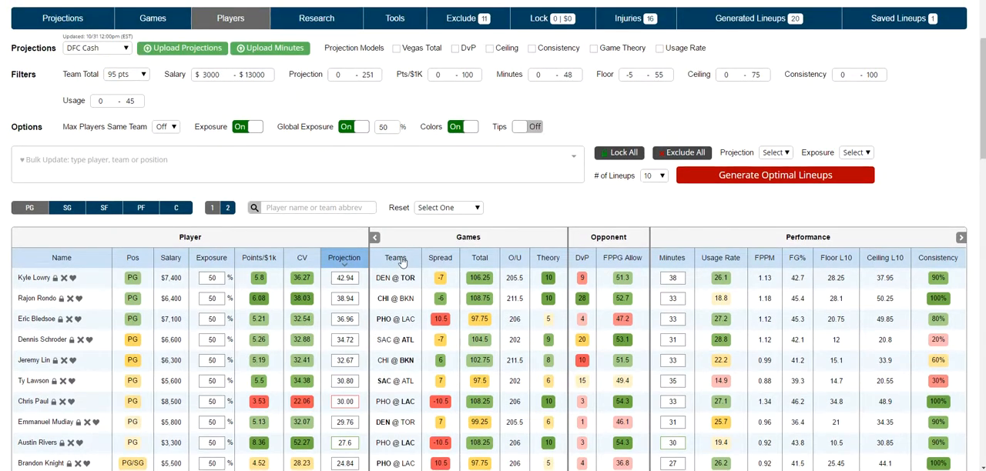
scroll(403, 254, down, 1)
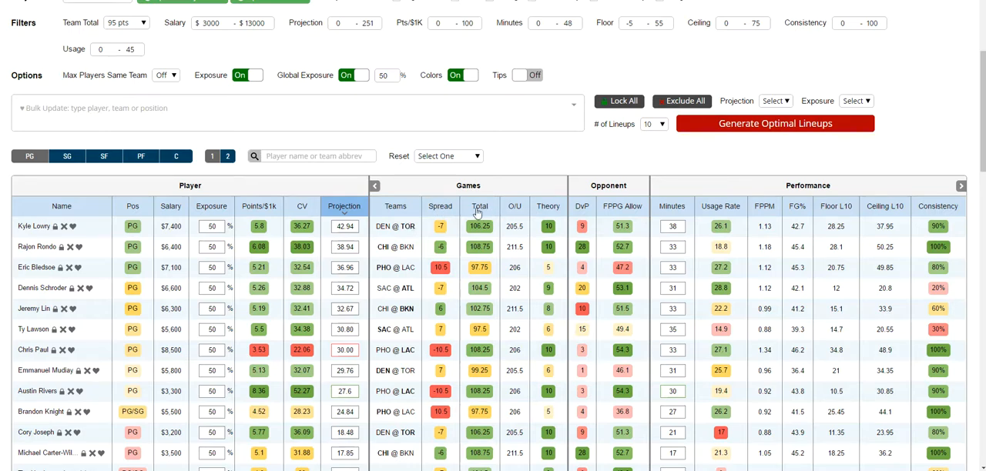
click(547, 207)
click(548, 210)
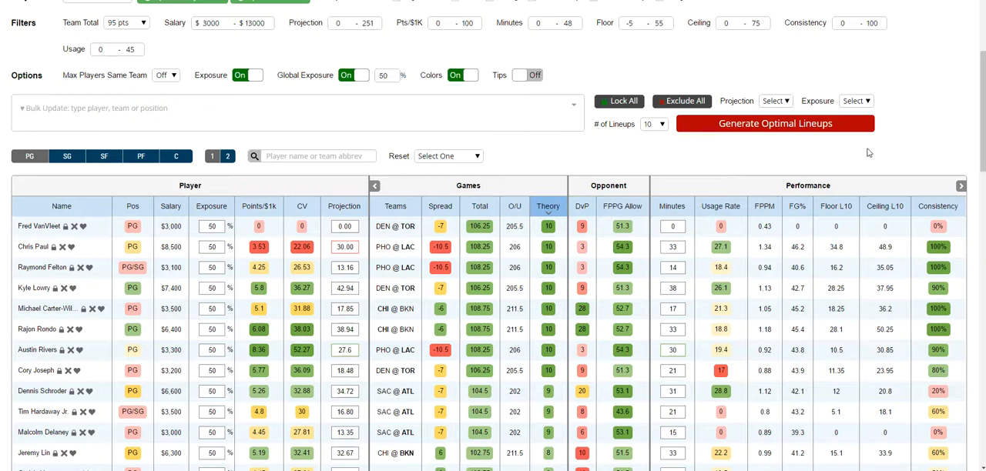
- Generate 10 optimal lineups from the DFC Cash projections and view the resulting lineups
scroll(876, 154, up, 2)
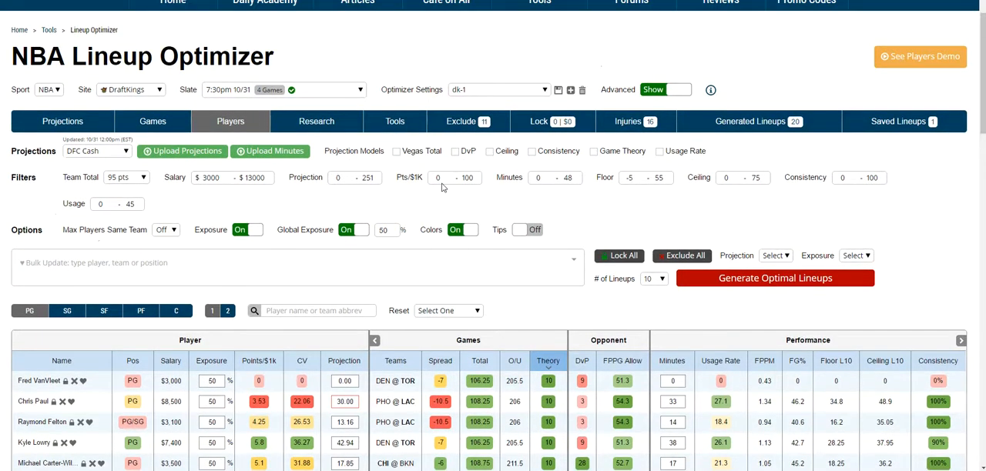
click(728, 282)
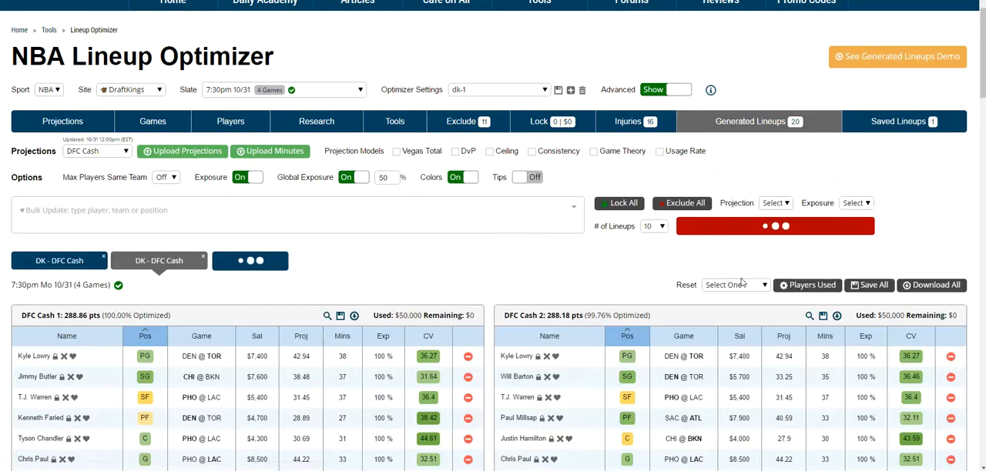
scroll(663, 240, down, 3)
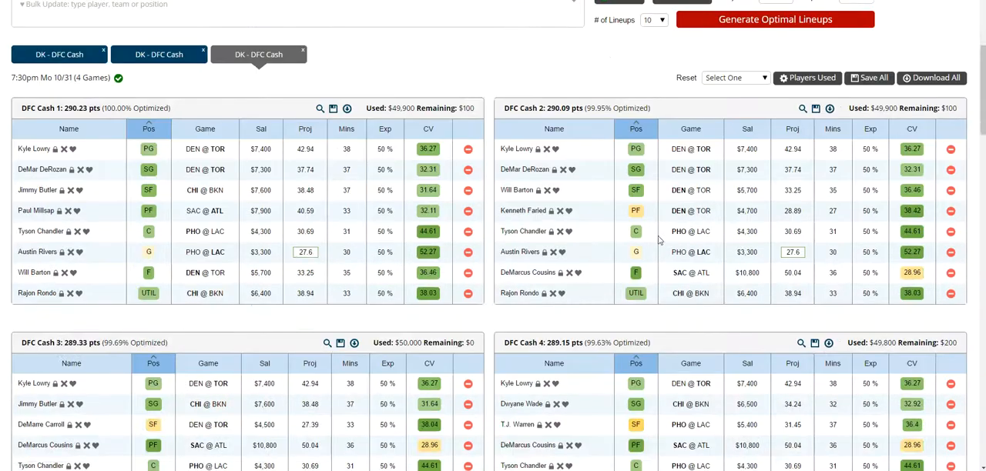